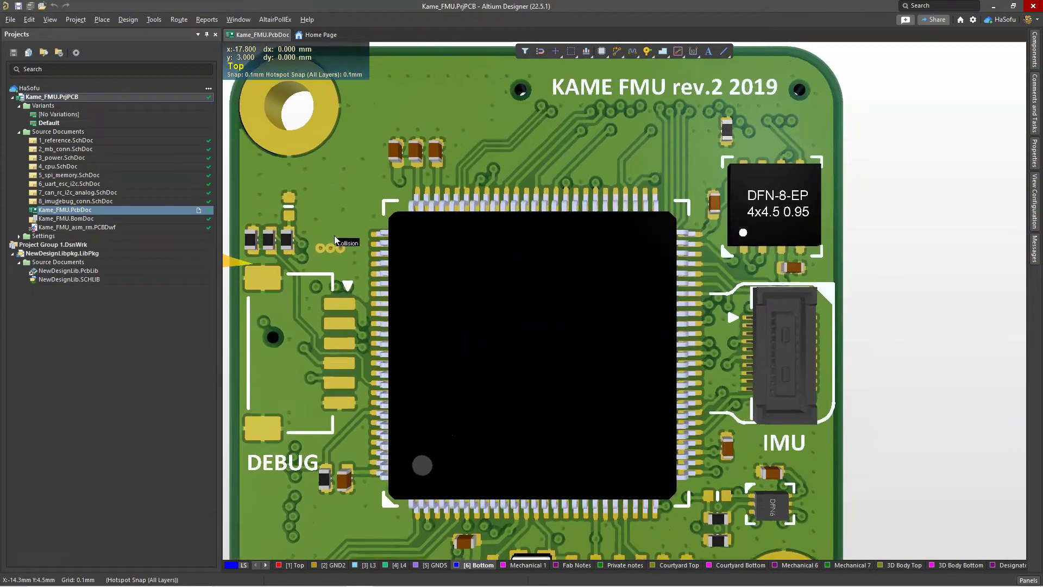
Tilt the KAME FMU board in Altium's 3D view to a perspective angle
drag(383, 287, 504, 161)
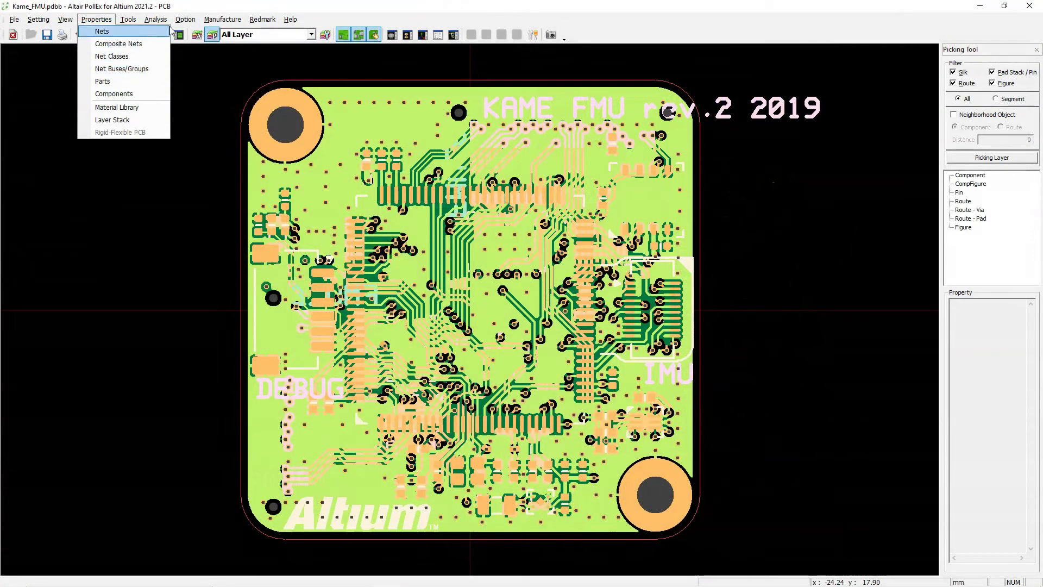
Open Option > DFM > DFM Input and browse the Board check category items
mouse_move(155, 21)
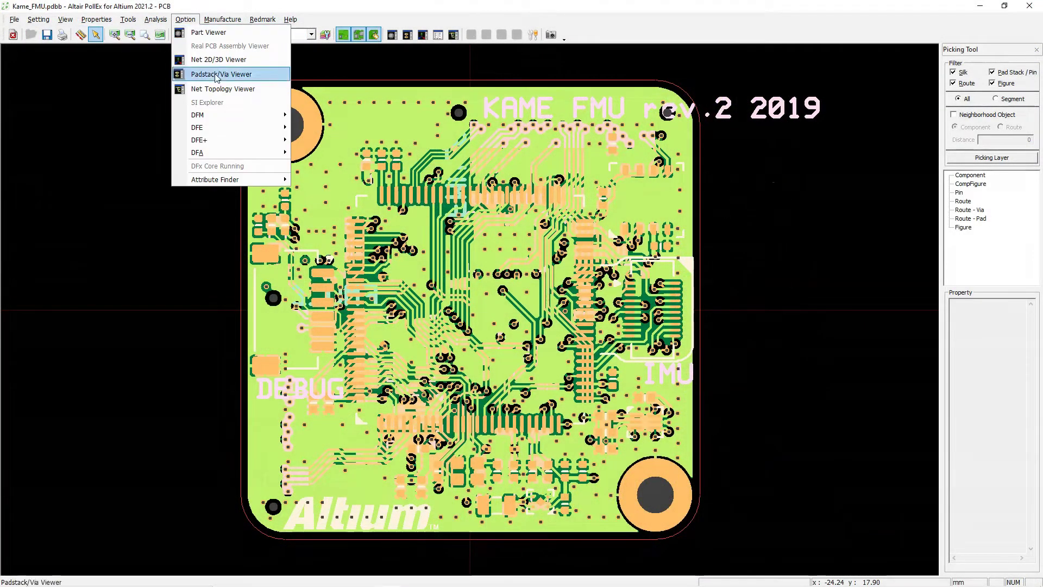
mouse_move(278, 115)
click(324, 117)
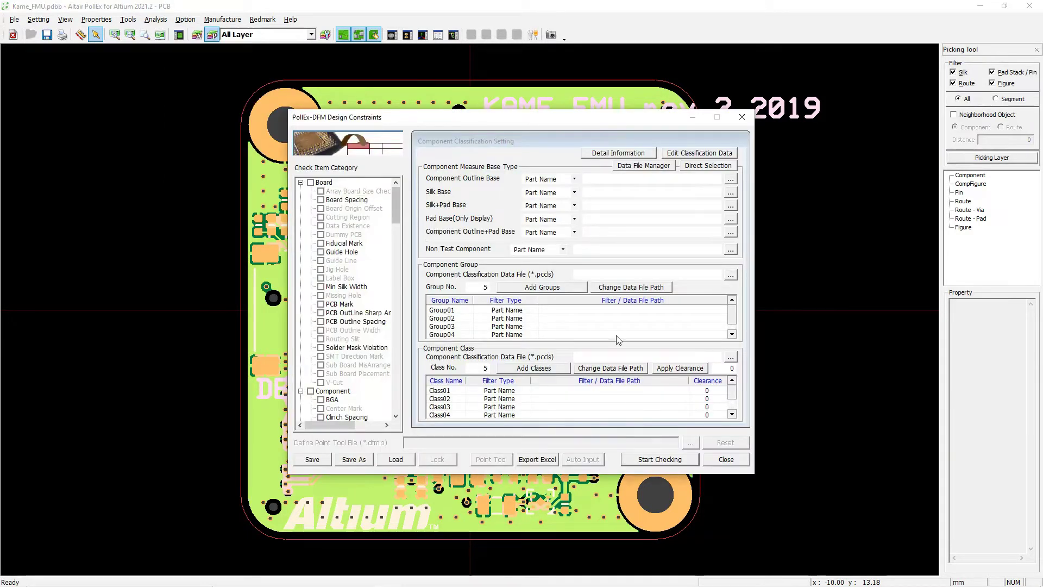
click(324, 183)
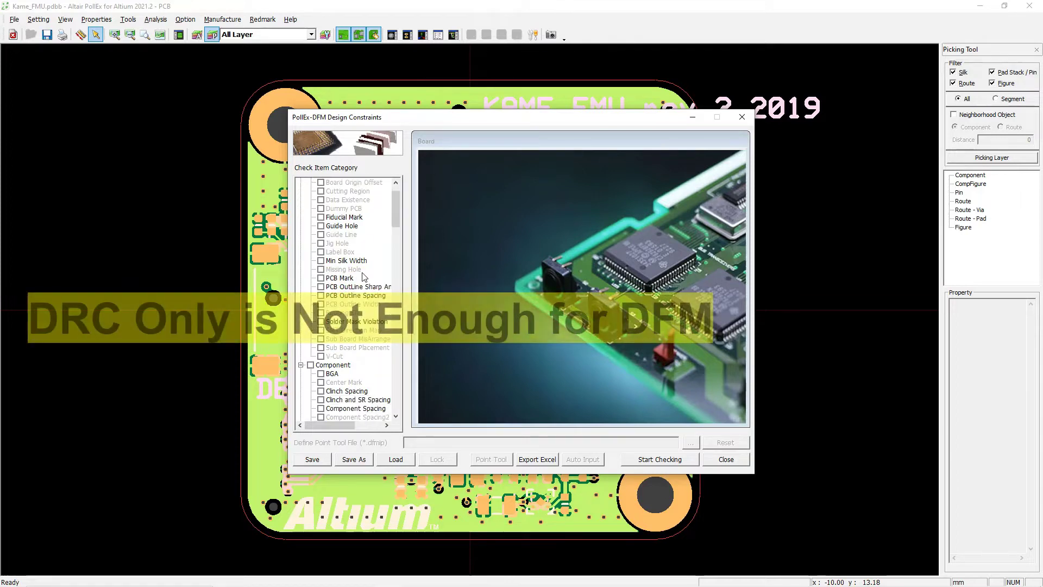
scroll(364, 277, down, 7)
scroll(364, 277, down, 4)
In Altium's Design > Rules, view the RoutingLayers rule allowing Top, L3, L4 and Bottom
click(363, 579)
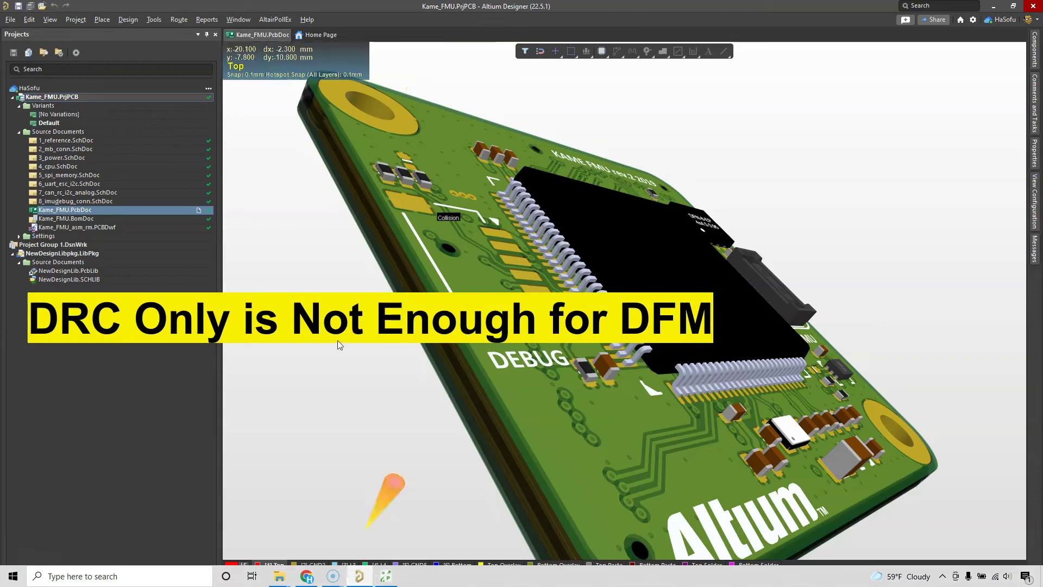
click(128, 21)
click(139, 61)
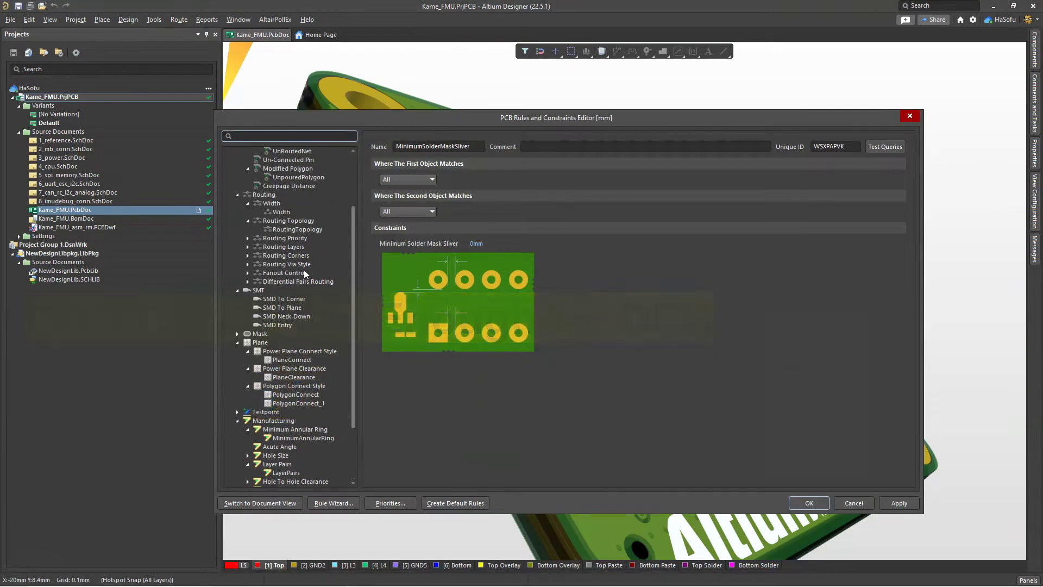
scroll(305, 266, up, 5)
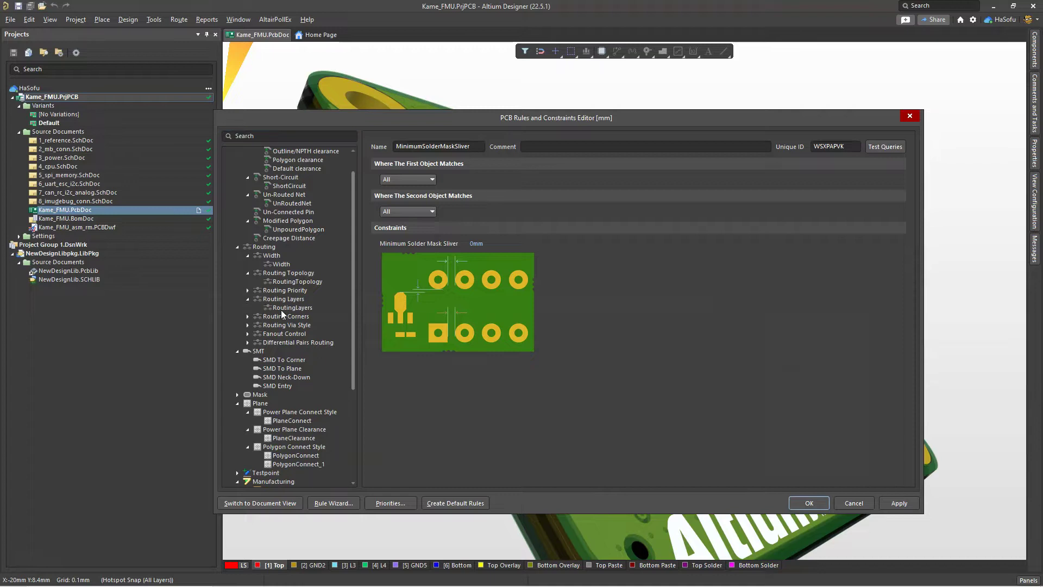
click(282, 308)
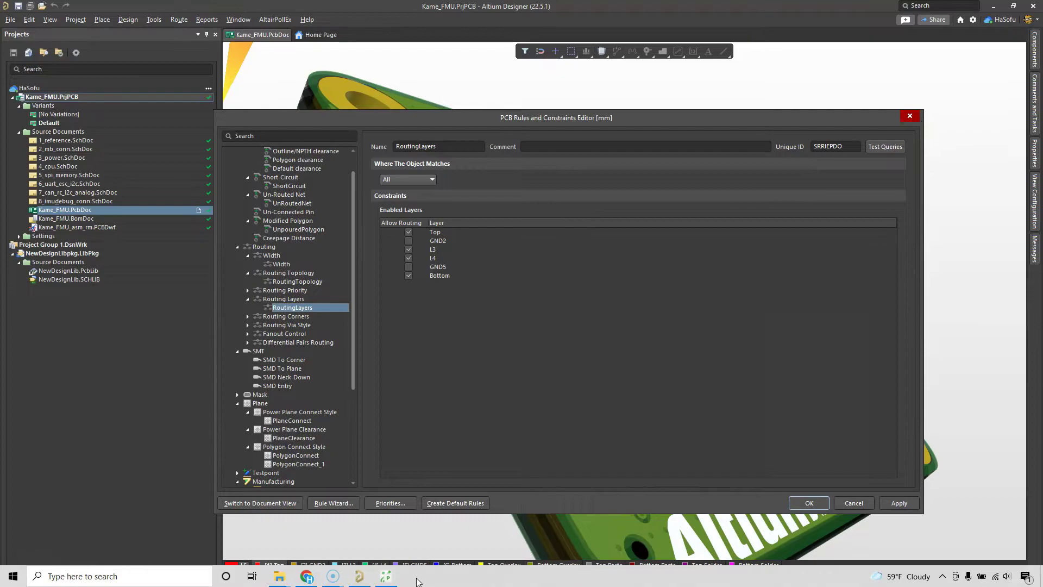
Back in PollEx, select Board Spacing under the Board checks and tick it on
click(391, 579)
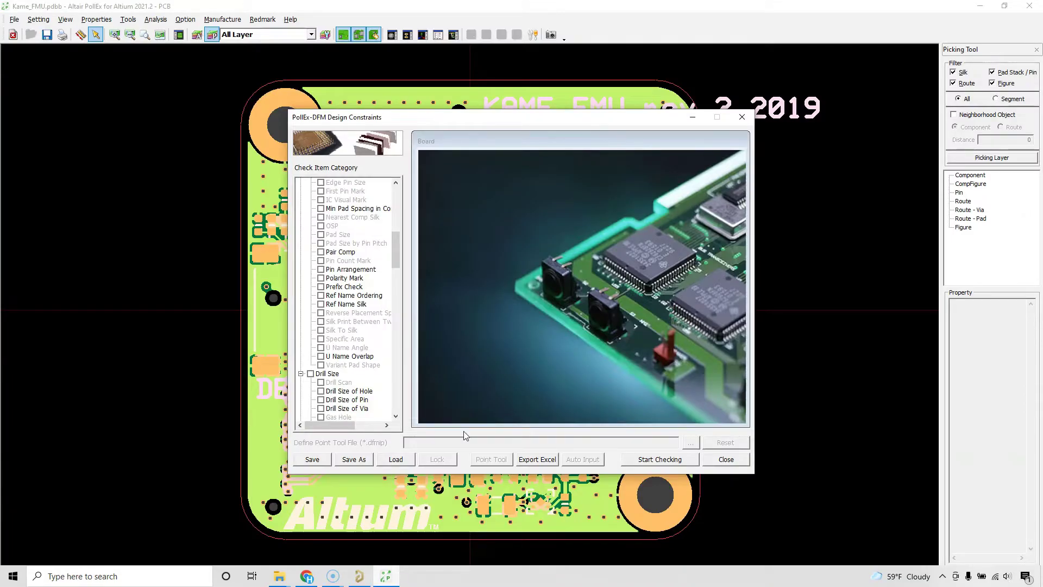
scroll(369, 243, up, 9)
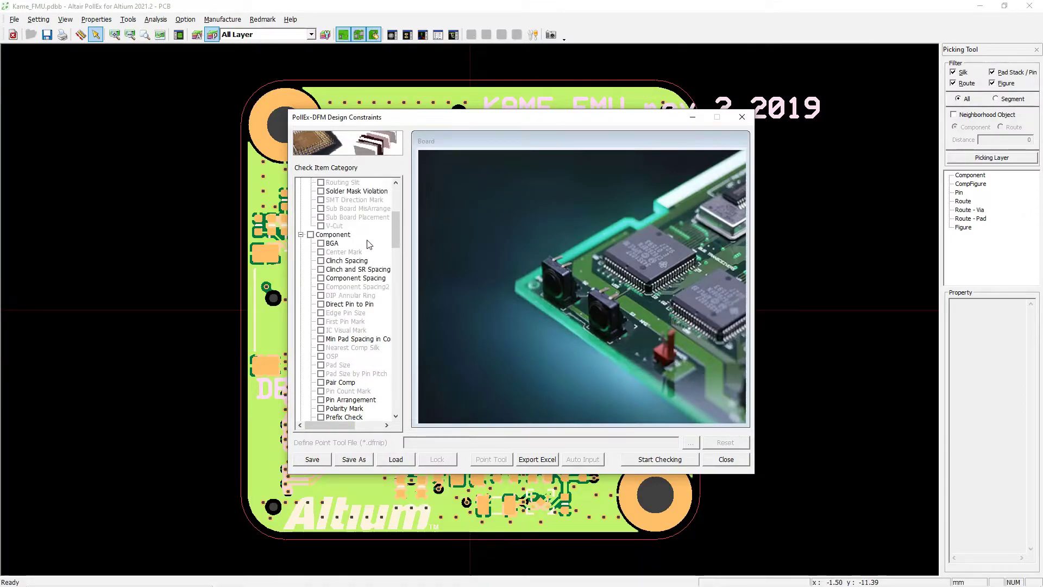
scroll(369, 243, up, 2)
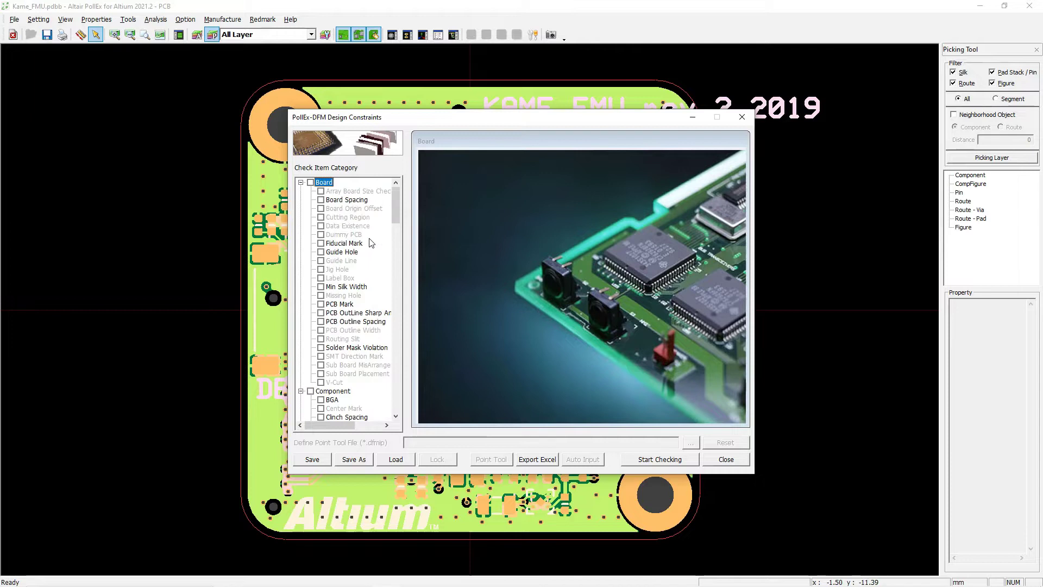
click(346, 200)
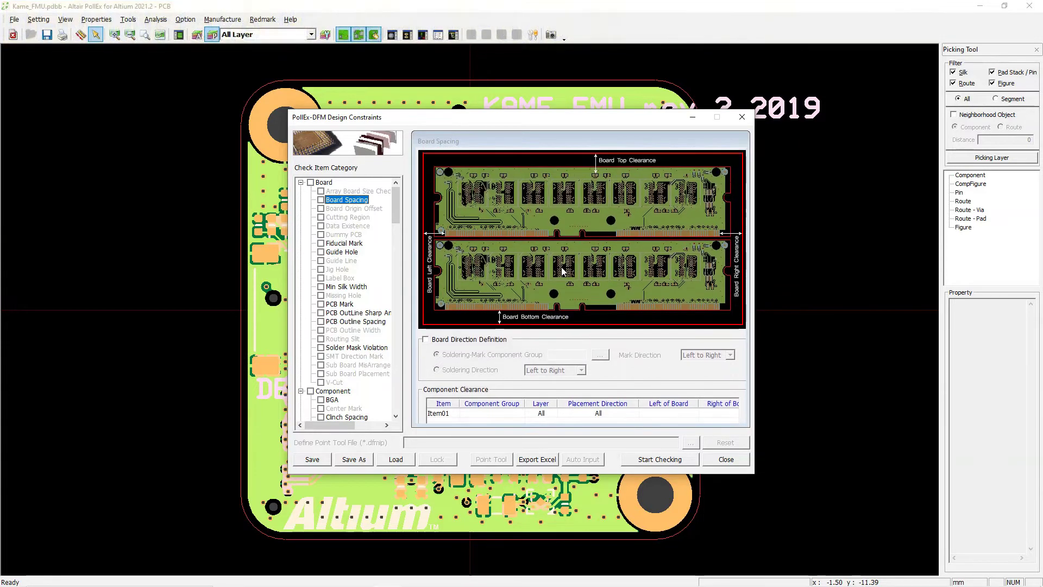
click(321, 200)
Close Altium's PCB Rules and Constraints Editor and zoom into the 3D board
click(359, 576)
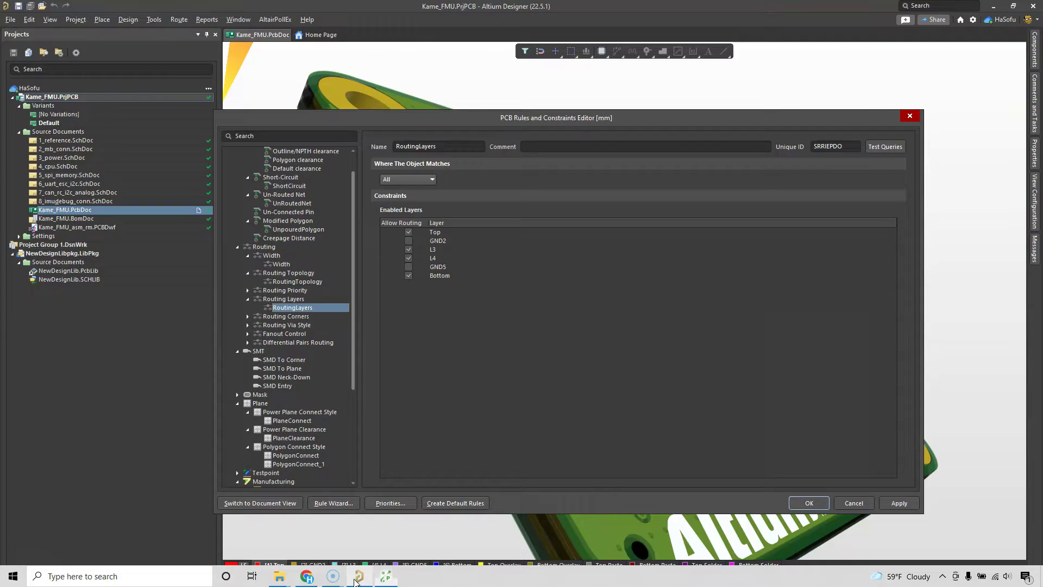
click(915, 117)
scroll(374, 158, up, 4)
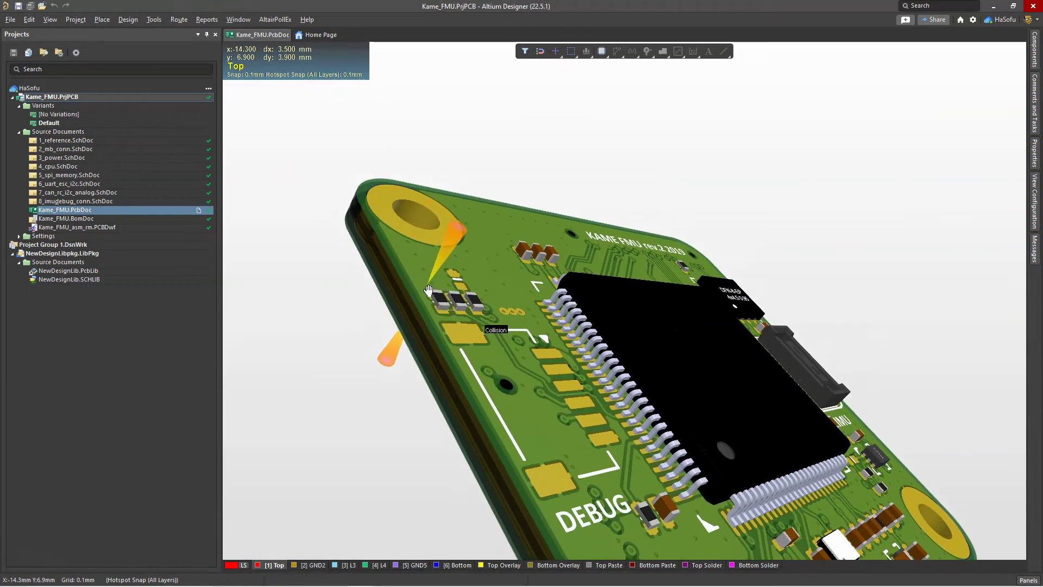
scroll(380, 228, up, 5)
Orbit and pan the 3D view onto the three small resistors at the board edge, then return to PollEx
drag(572, 263, 539, 236)
scroll(539, 236, down, 4)
mouse_move(570, 274)
mouse_down()
mouse_move(582, 282)
mouse_move(566, 284)
mouse_up()
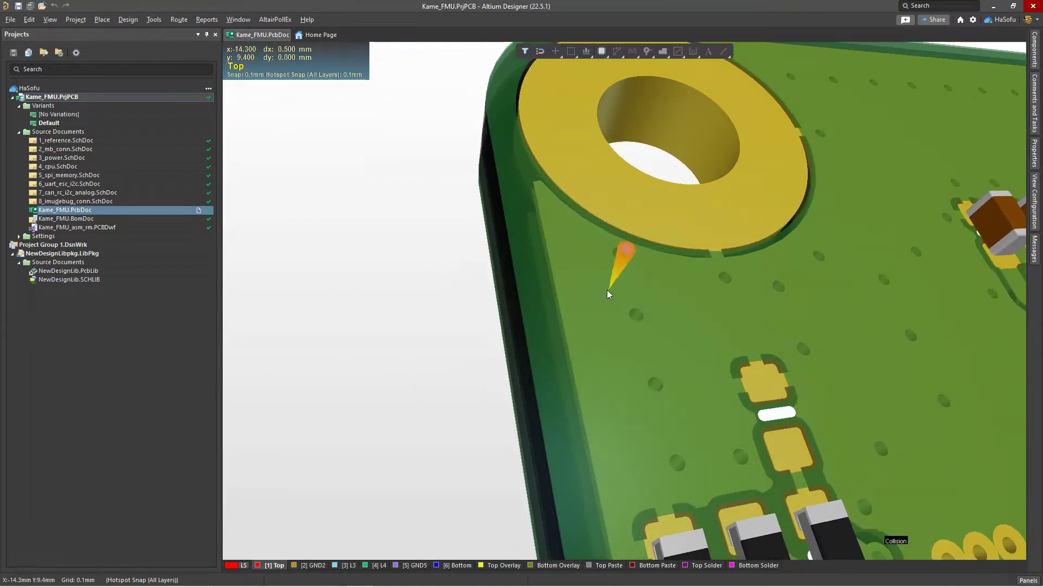
drag(663, 317, 638, 180)
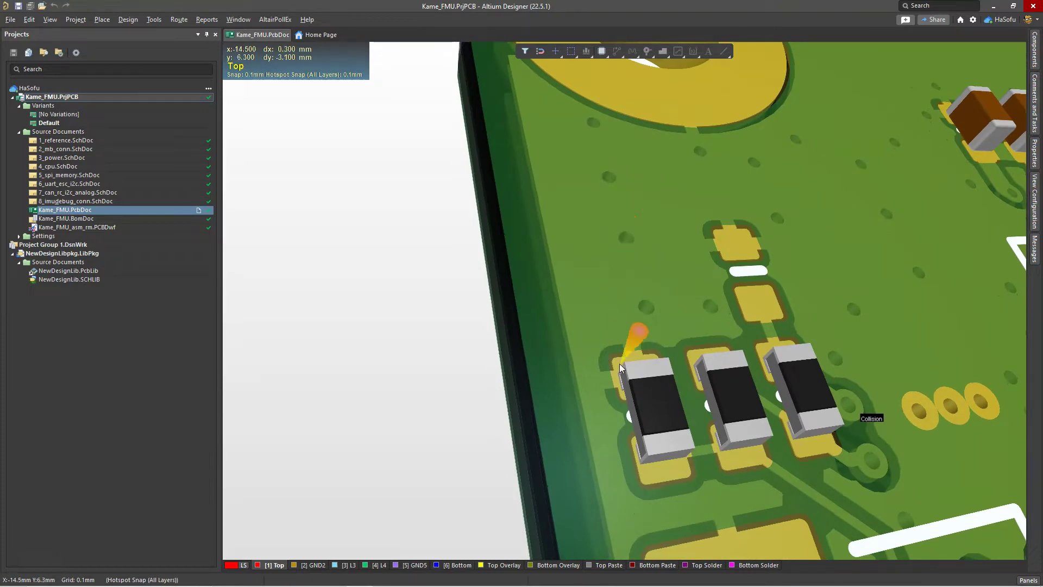
drag(622, 364, 465, 166)
scroll(519, 241, up, 5)
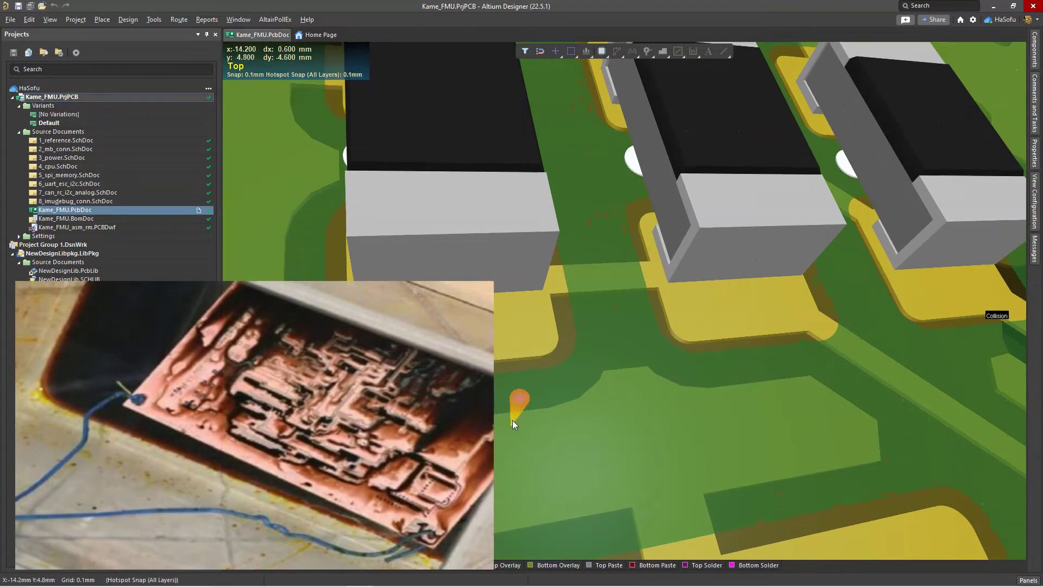
scroll(542, 406, down, 4)
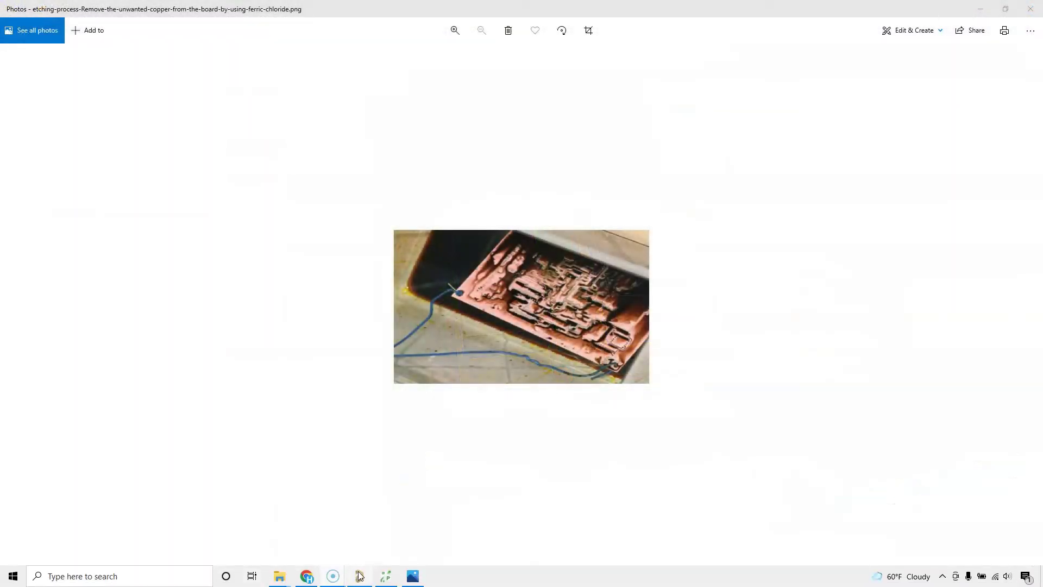
click(382, 576)
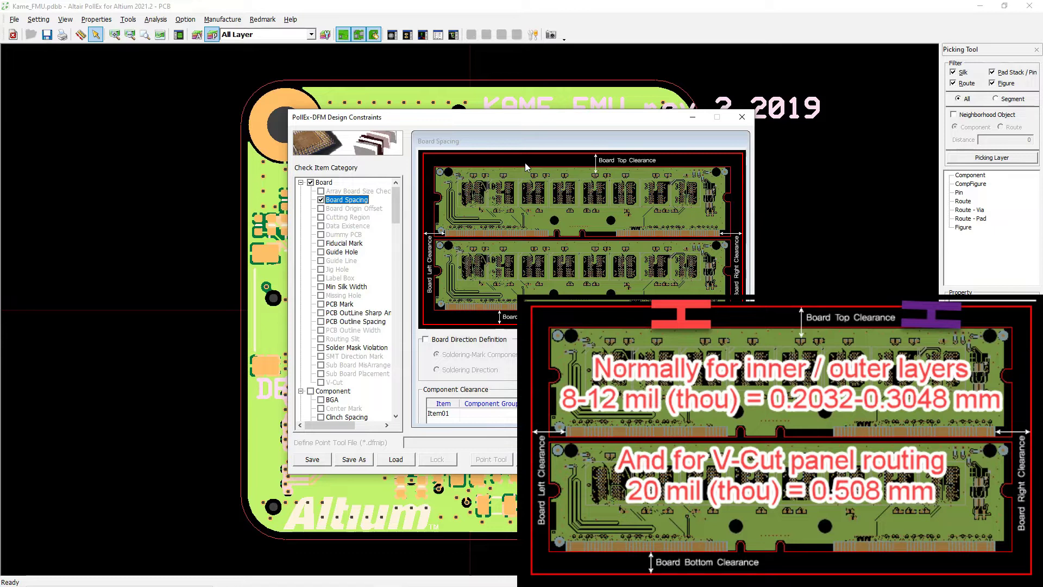
click(362, 576)
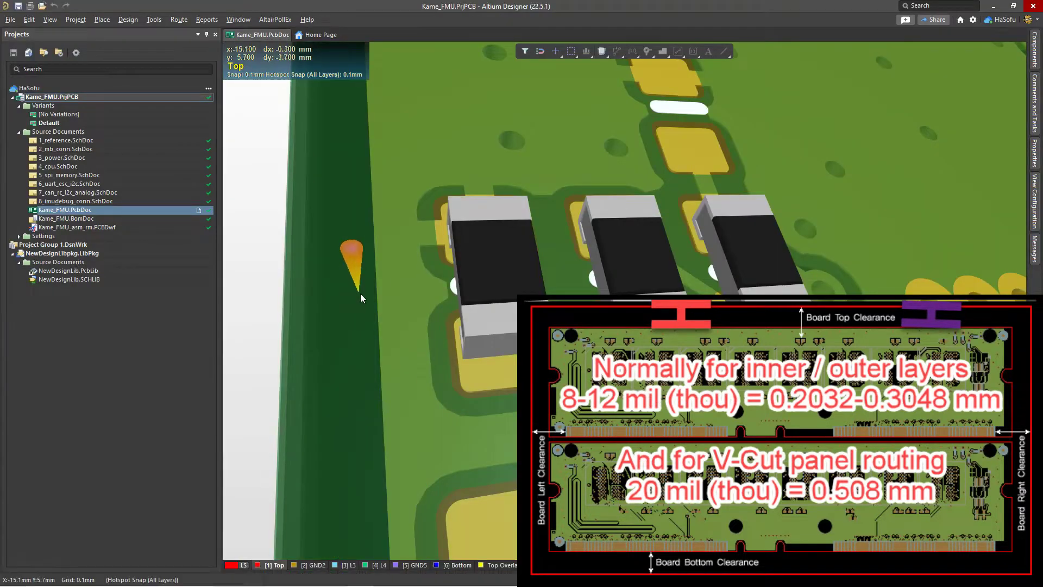
scroll(362, 297, down, 5)
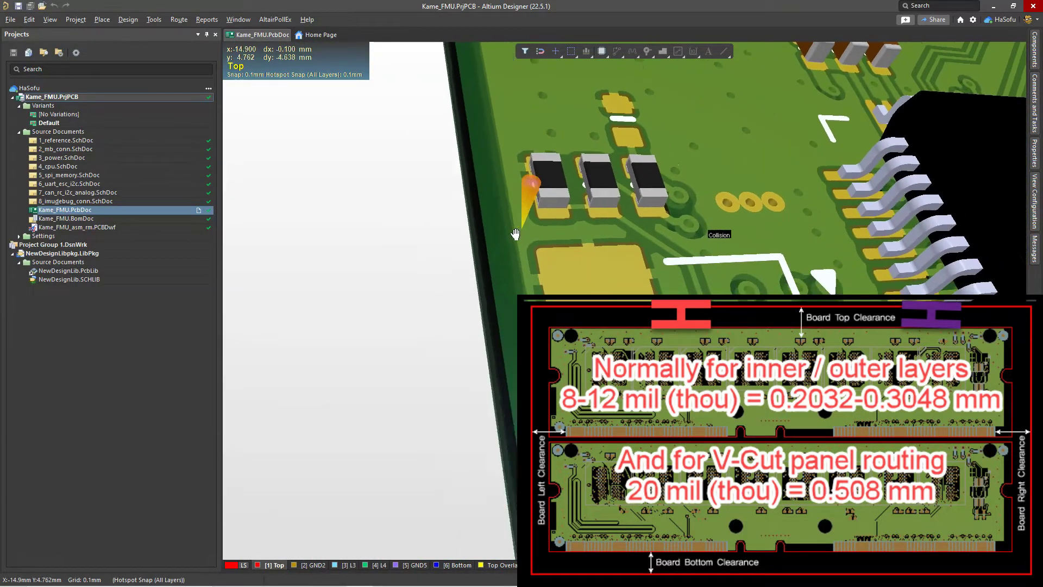
scroll(507, 233, down, 4)
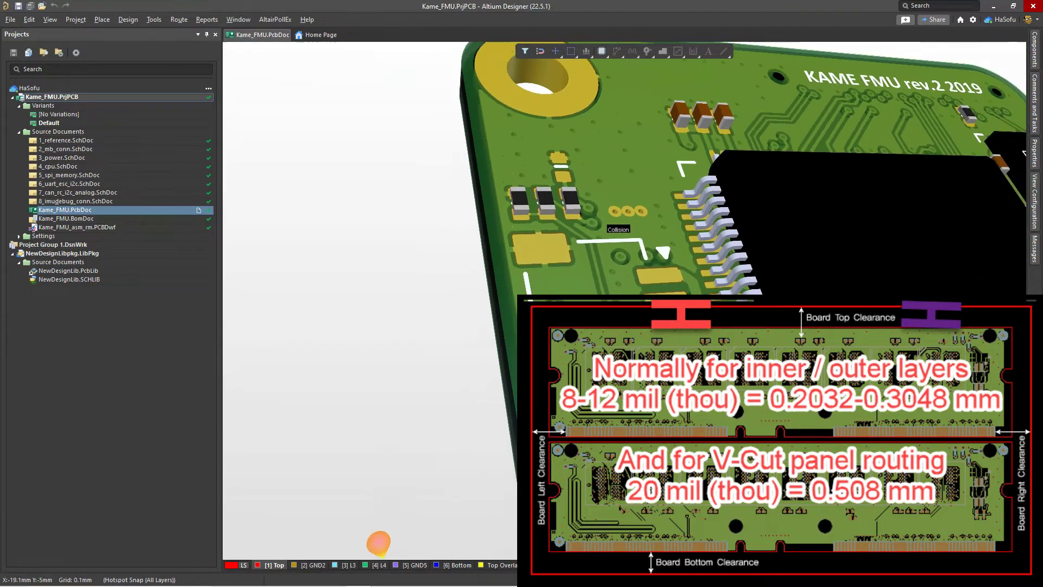
click(386, 576)
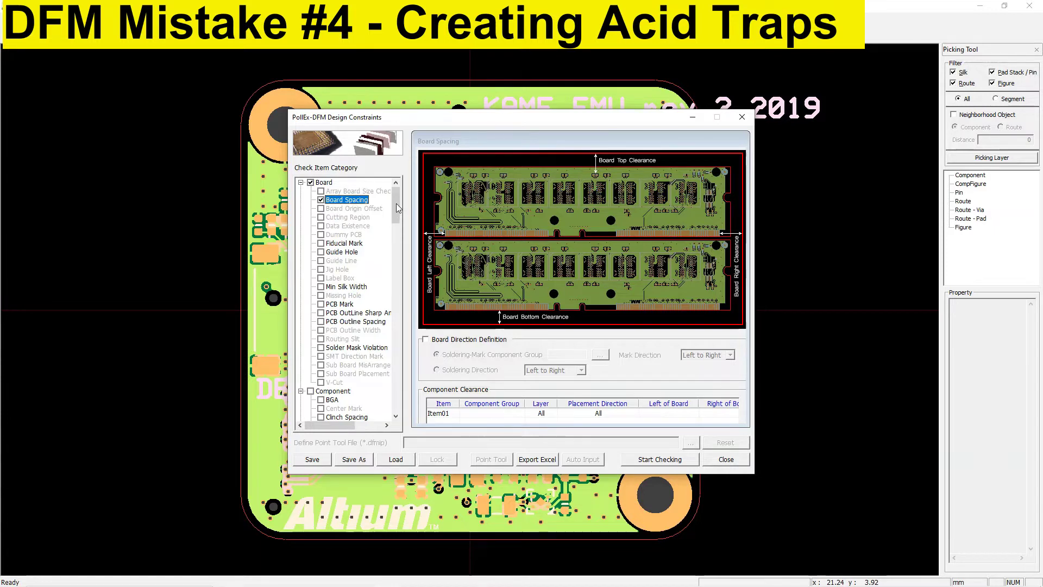
Scroll the DFM Check Item list, then bring Altium Designer back to the front
drag(396, 204, 394, 236)
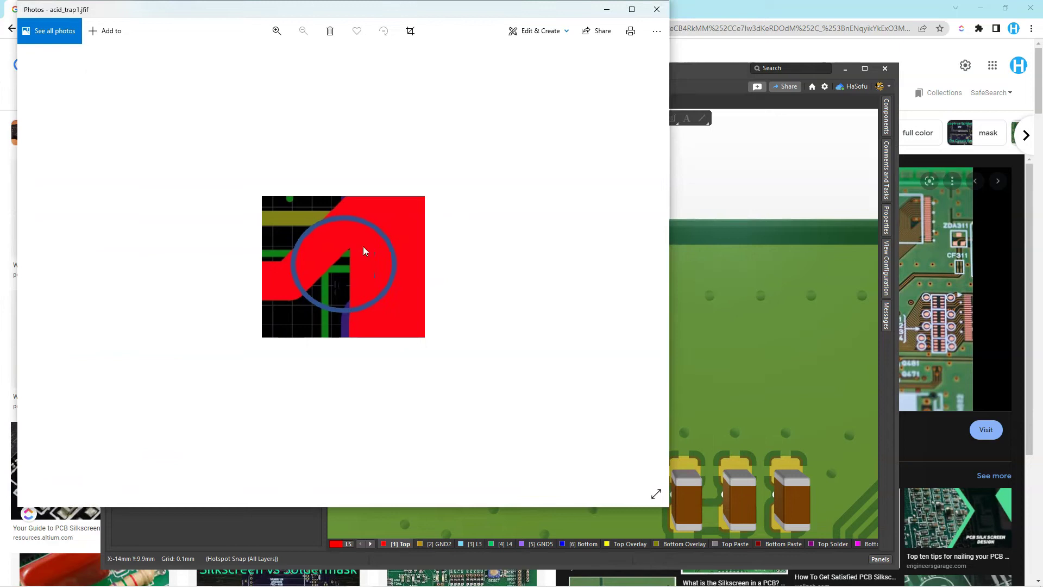
click(768, 169)
scroll(621, 279, up, 5)
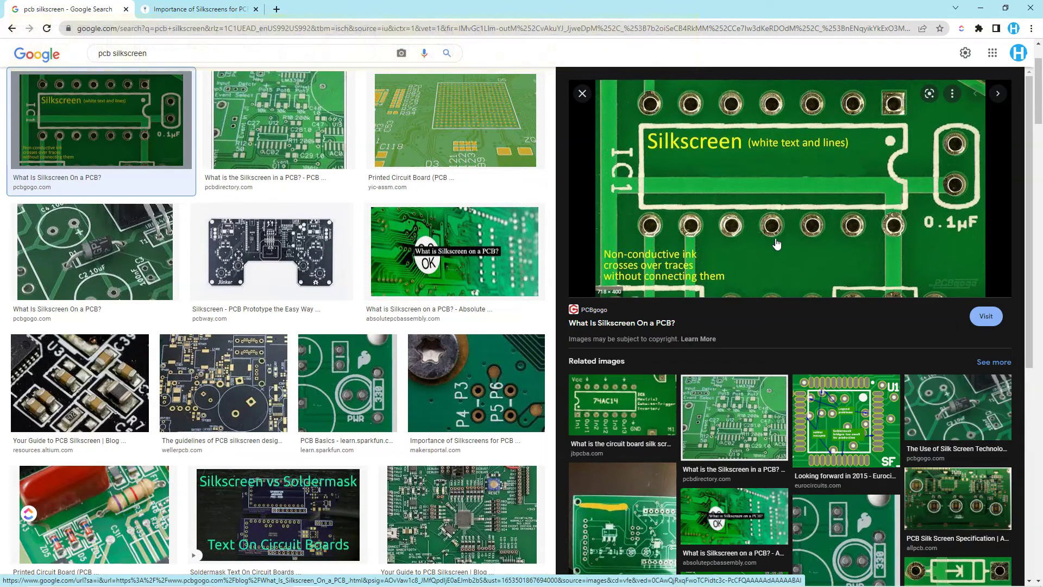
Preview several pcb silkscreen image results, ending on Maker Portal's silkscreen labelling example
click(413, 243)
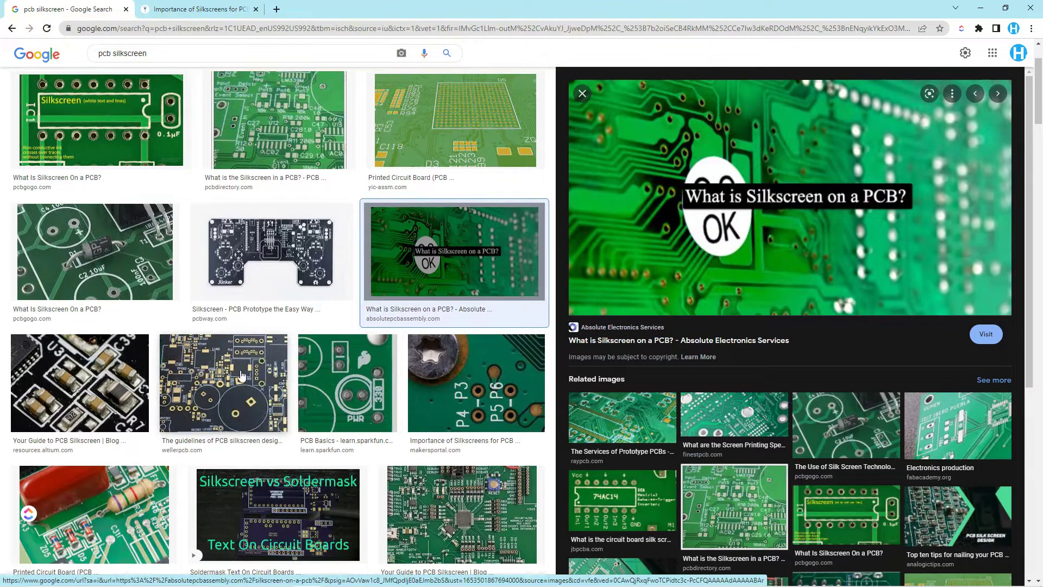
click(101, 380)
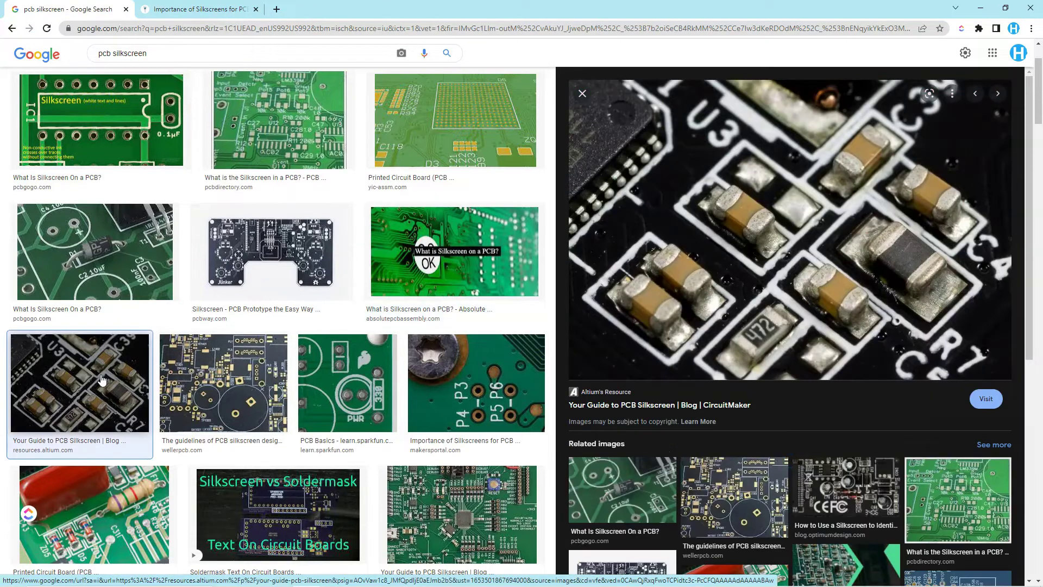
click(112, 258)
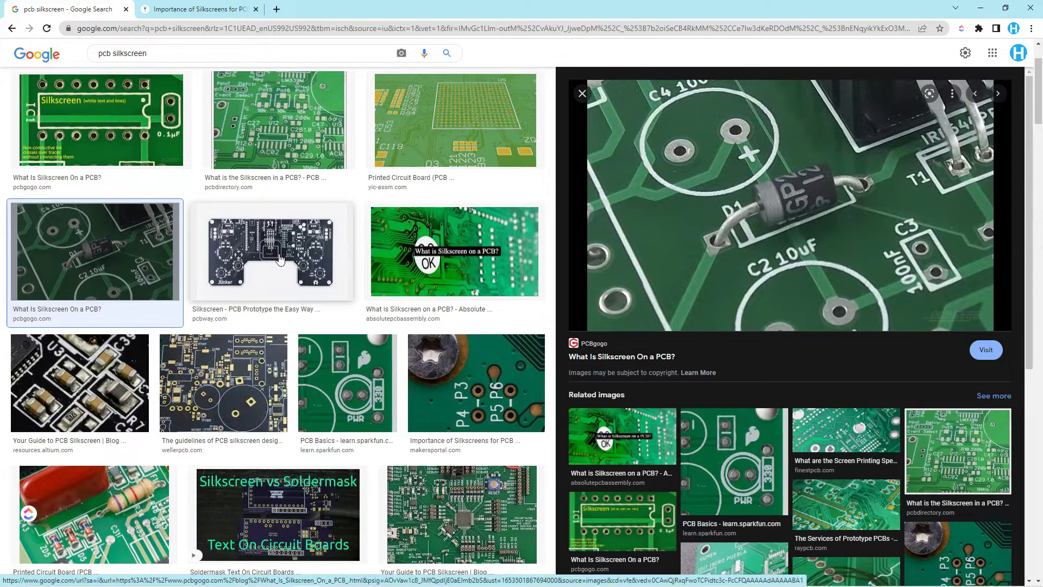
click(454, 386)
scroll(454, 386, down, 1)
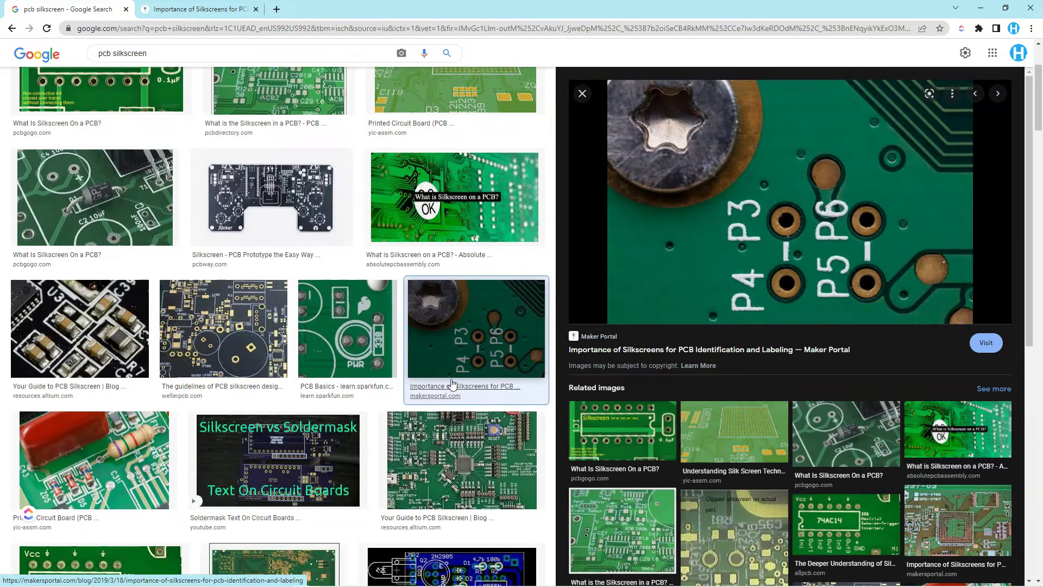
scroll(454, 384, down, 2)
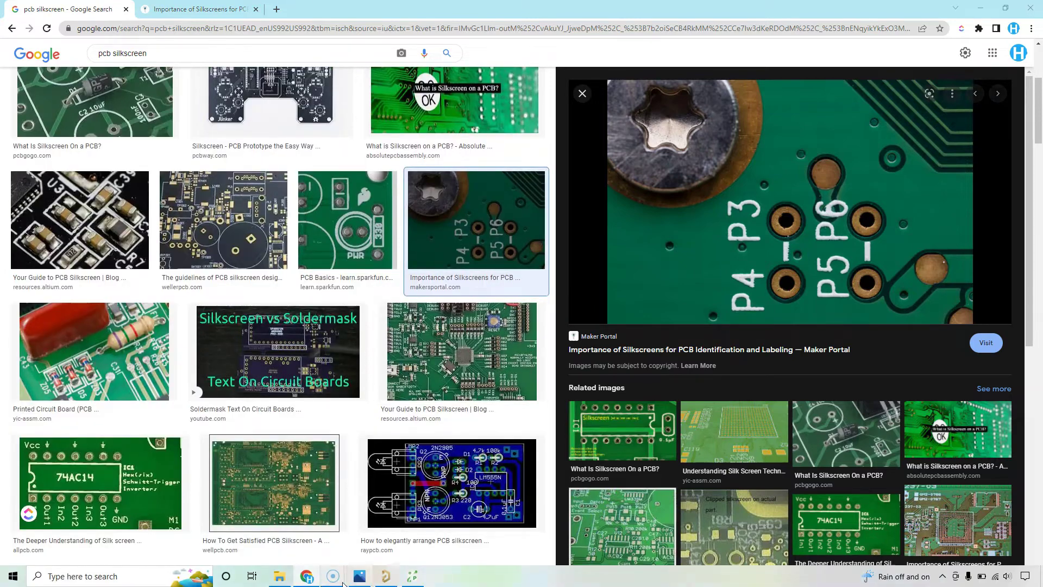
Return to PollEx and show the Silk Keep Out Area check with its clearance diagram
click(412, 578)
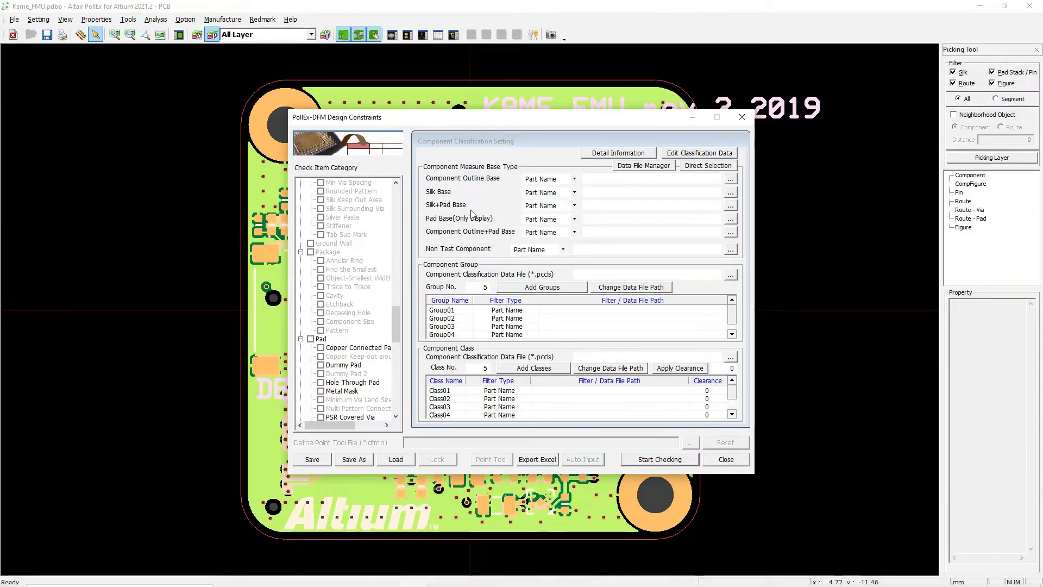
scroll(371, 269, up, 3)
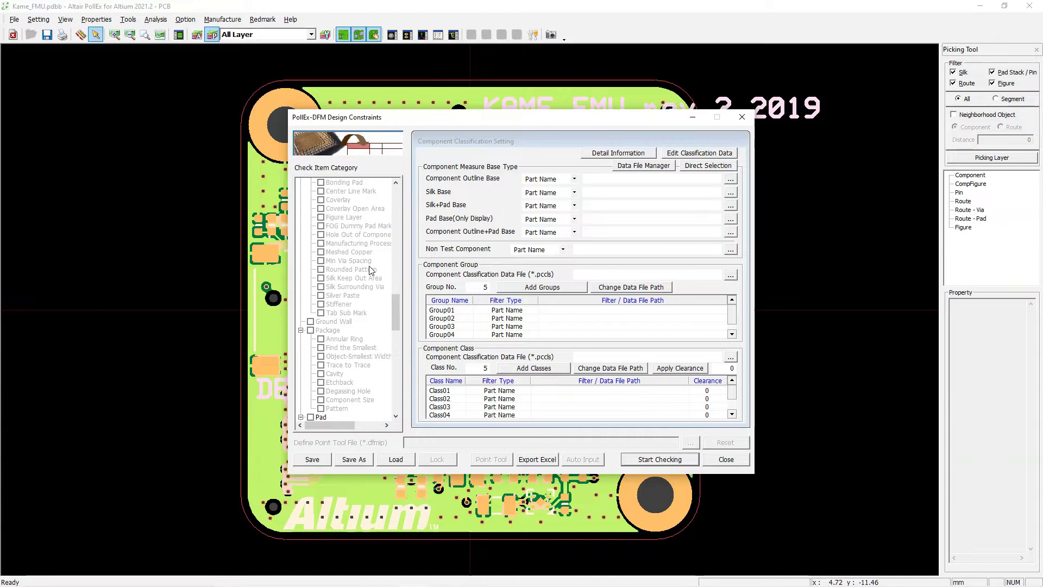
scroll(371, 269, up, 3)
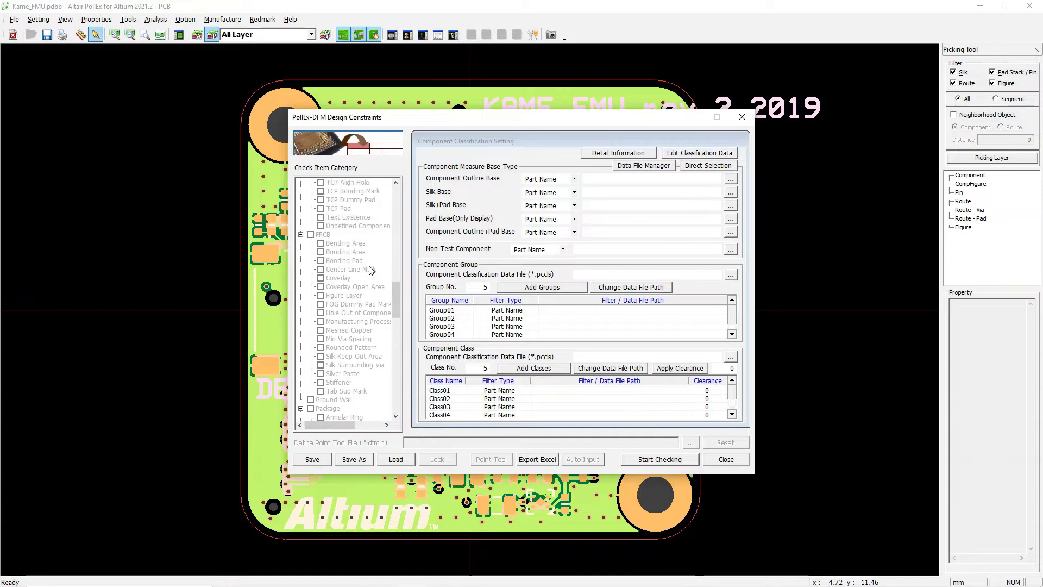
click(351, 357)
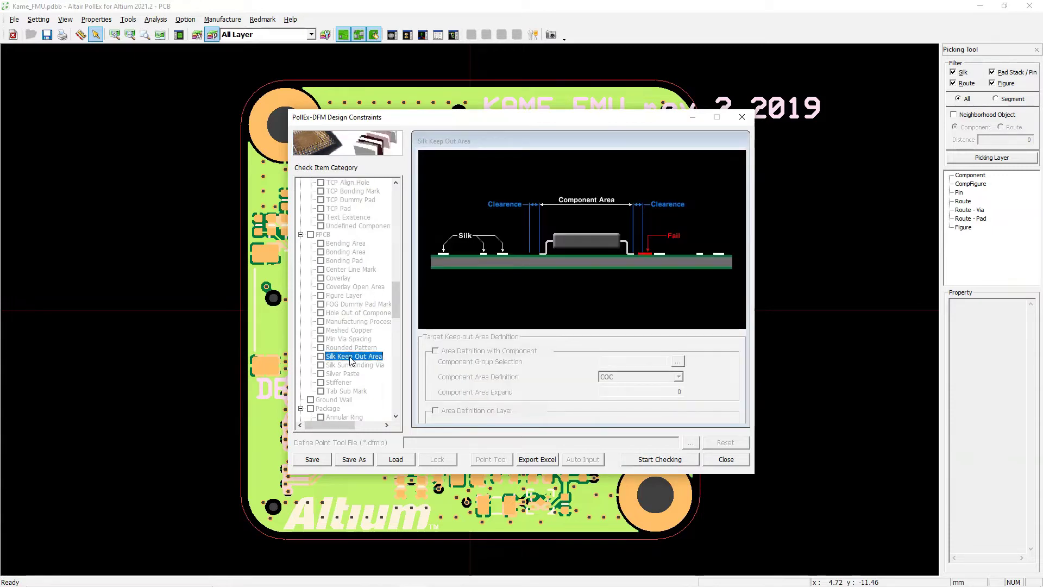
scroll(350, 360, down, 9)
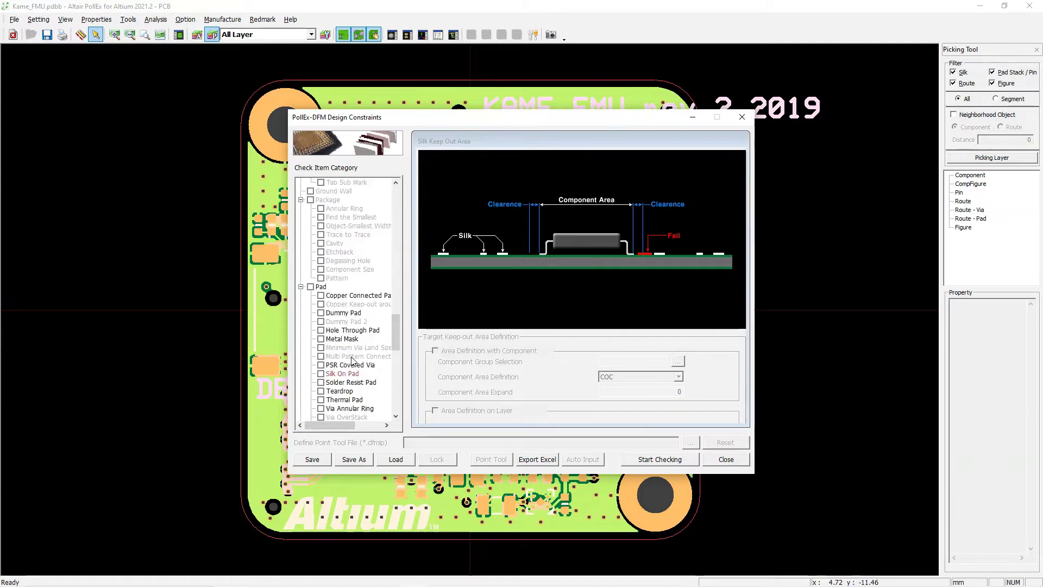
Tick Silk On Pad with Top and Bottom Overlay layers and review its component options
click(339, 348)
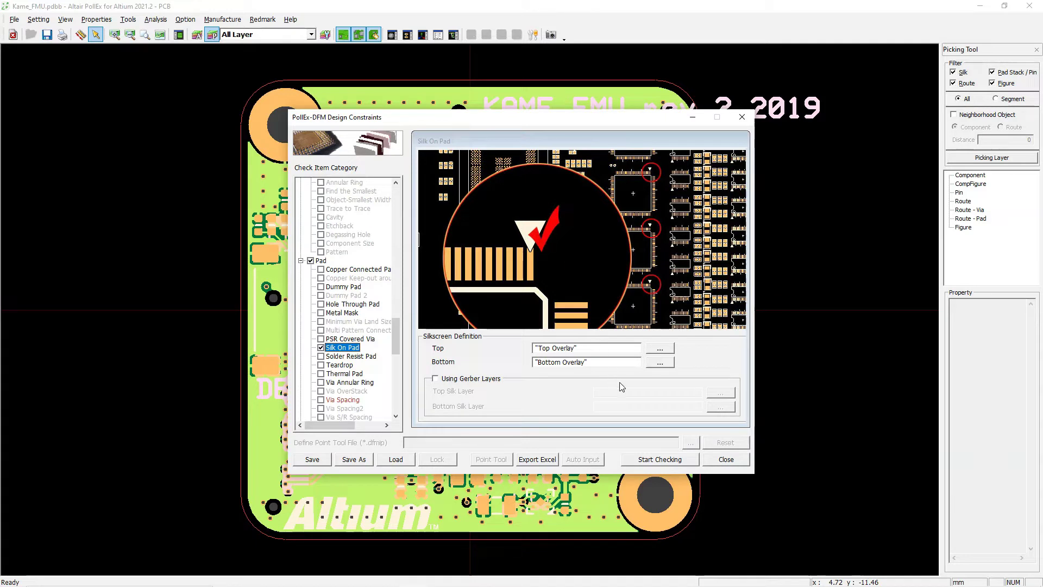
key(Tab)
scroll(702, 369, down, 5)
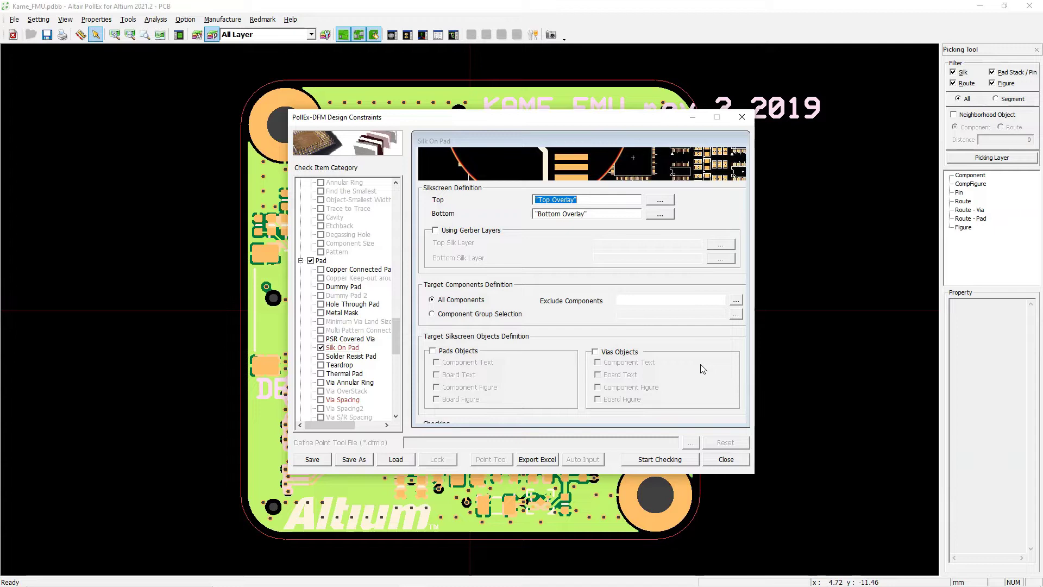
scroll(702, 369, up, 3)
scroll(371, 348, down, 1)
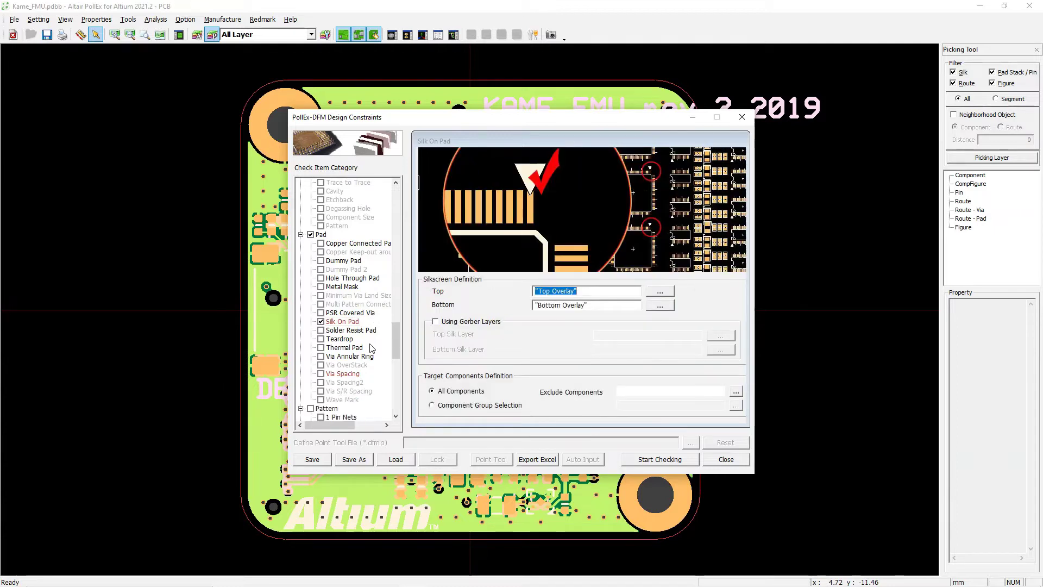
scroll(363, 342, down, 5)
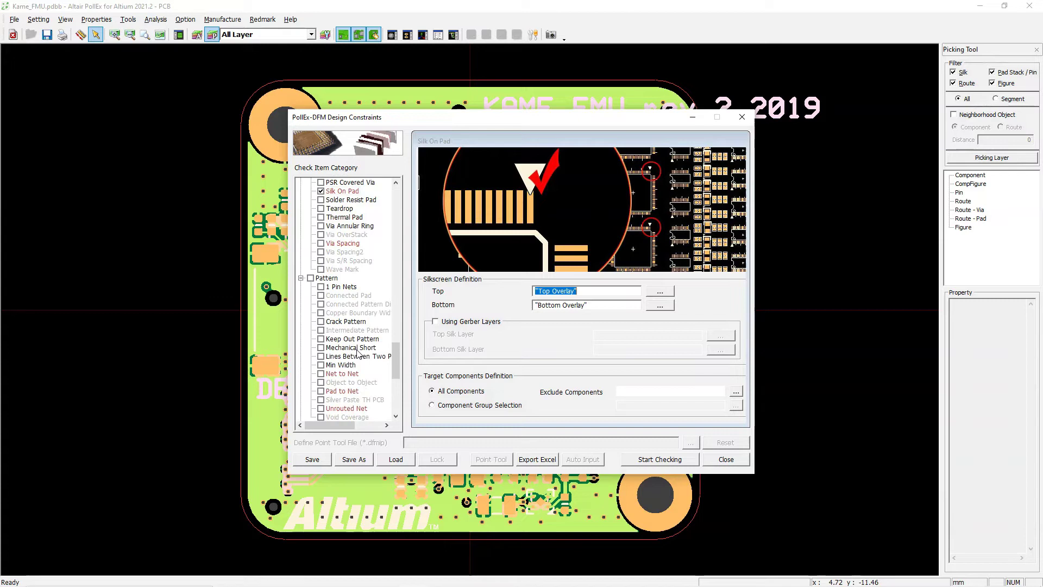
Compare the Silk Keep Out Area and Silk Surrounding Via check settings
scroll(358, 352, up, 8)
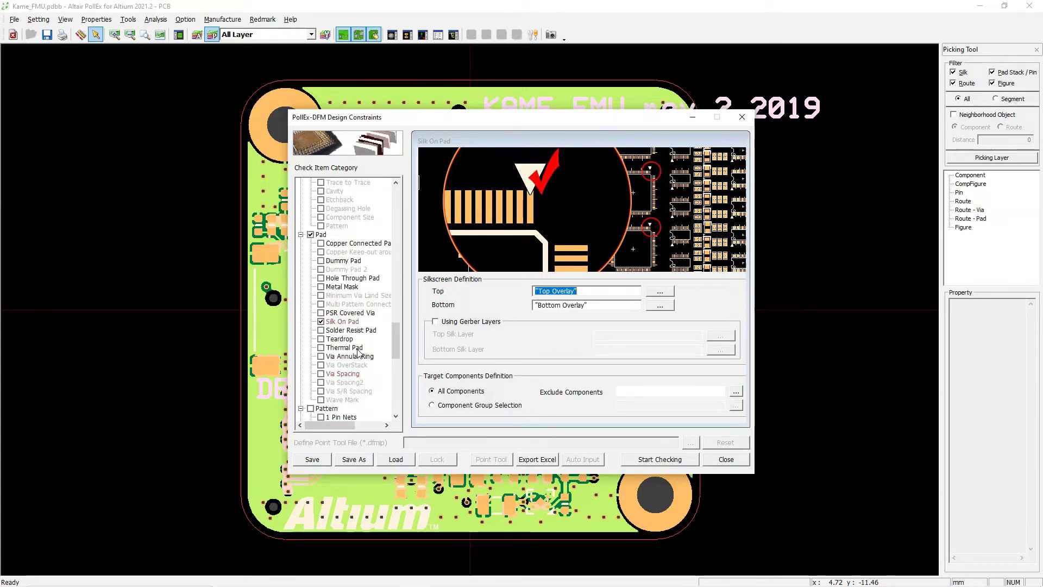
scroll(358, 352, up, 3)
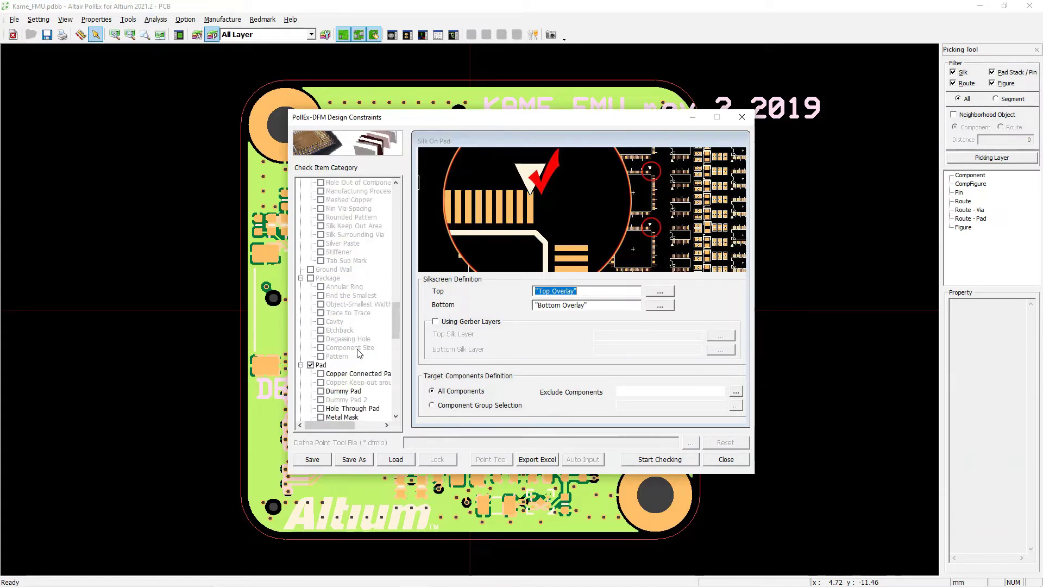
scroll(375, 332, down, 4)
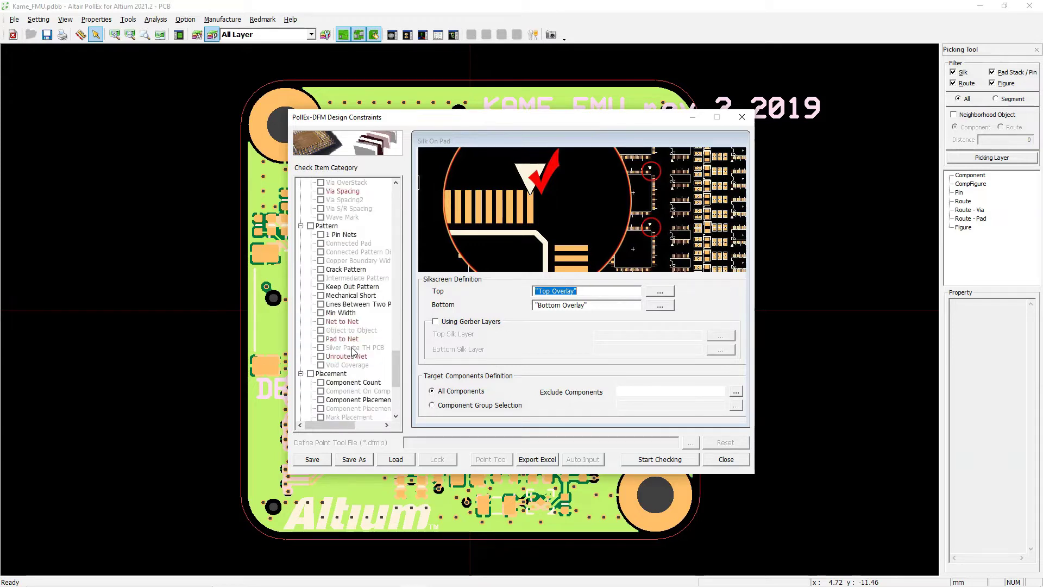
scroll(354, 335, up, 7)
click(355, 330)
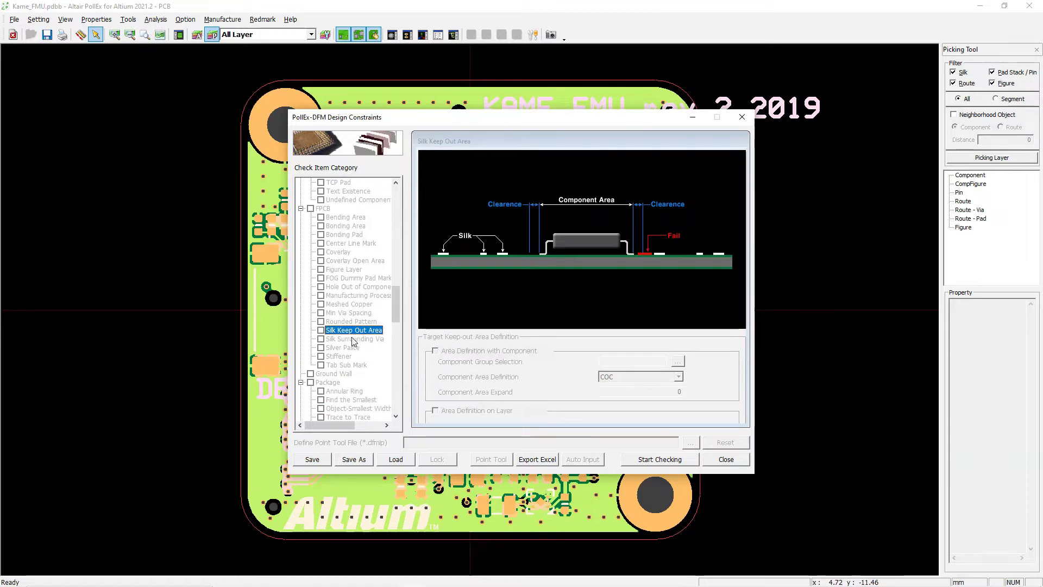
click(349, 340)
View the Silk To Silk and Silk Print Between Two Pins checks
scroll(355, 326, up, 5)
scroll(358, 318, up, 6)
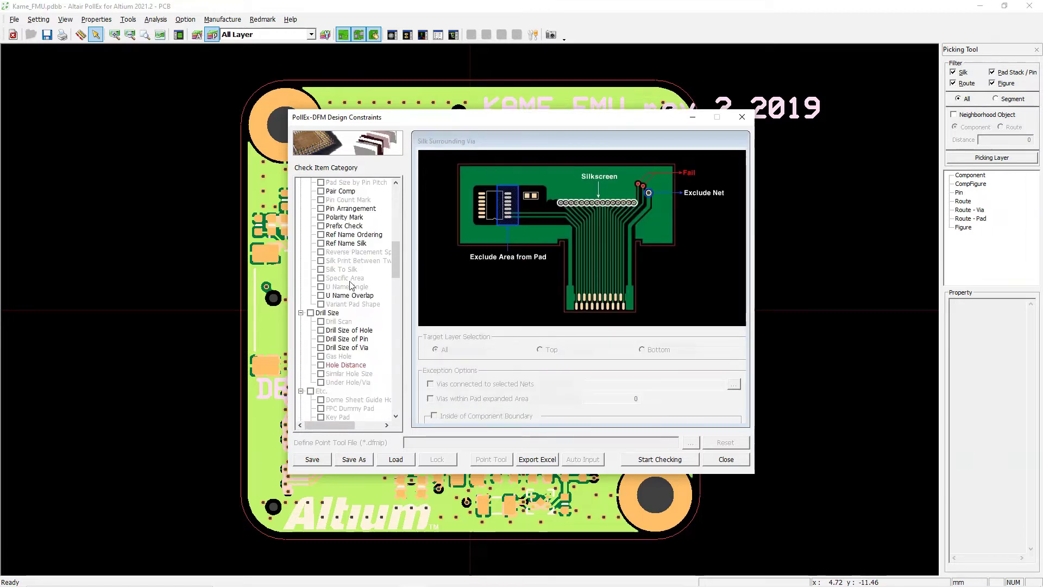
click(349, 270)
scroll(349, 275, up, 2)
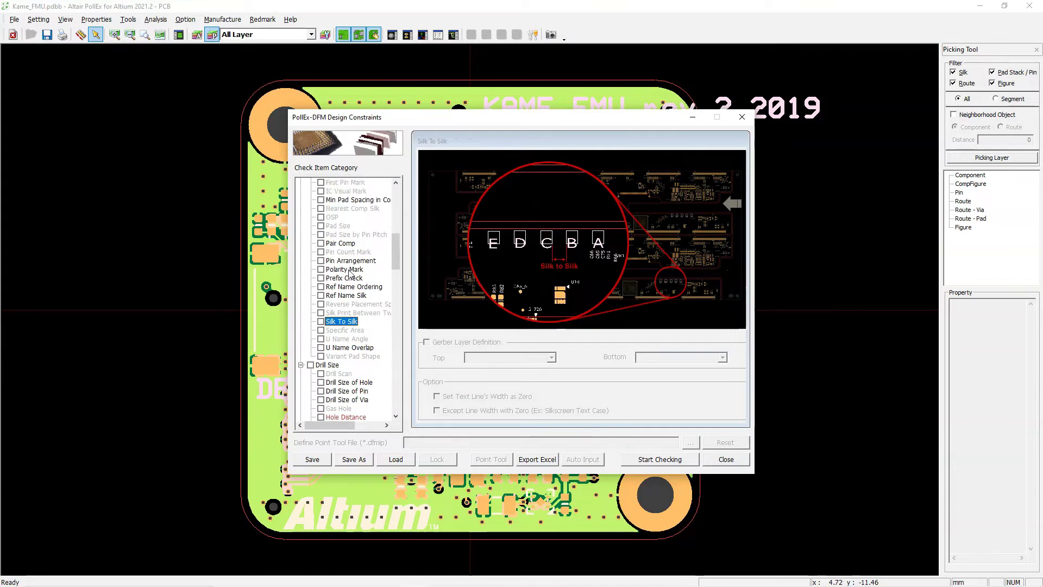
click(344, 313)
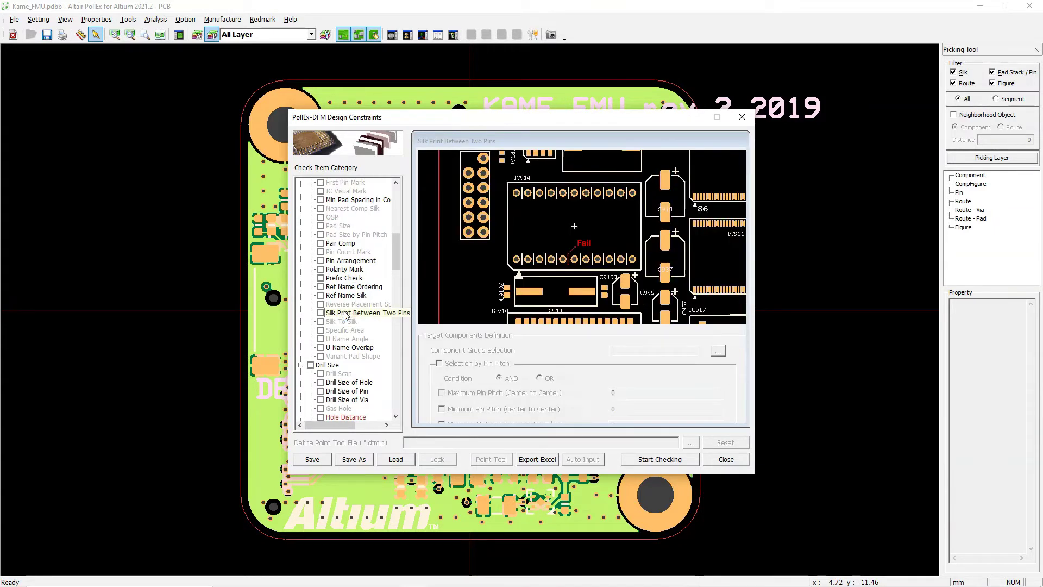
Scroll the category tree and settle back on the Silk To Silk check's spacing diagram
scroll(346, 314, up, 9)
scroll(346, 315, up, 3)
scroll(347, 315, down, 18)
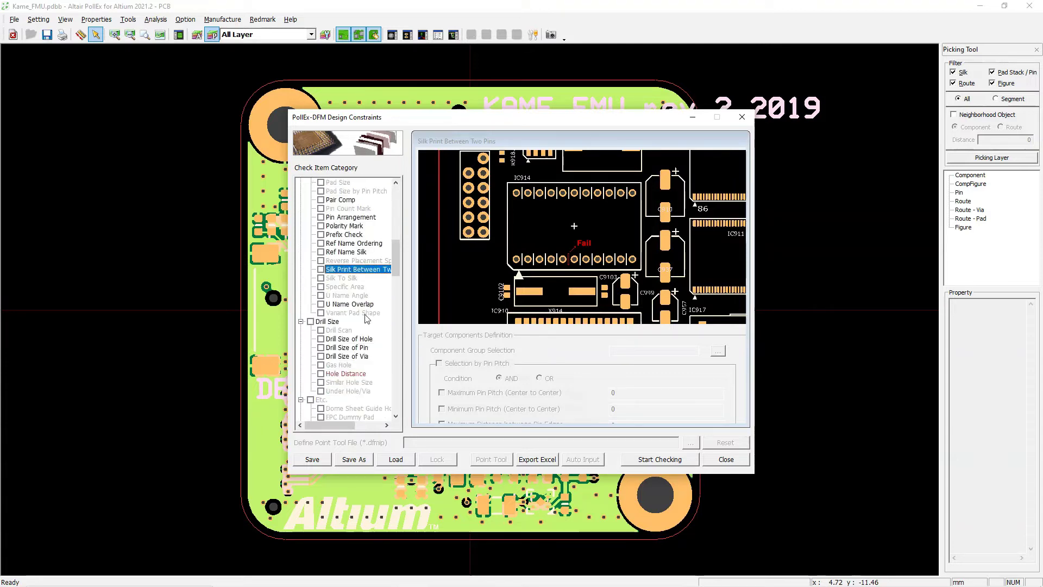
scroll(359, 321, down, 10)
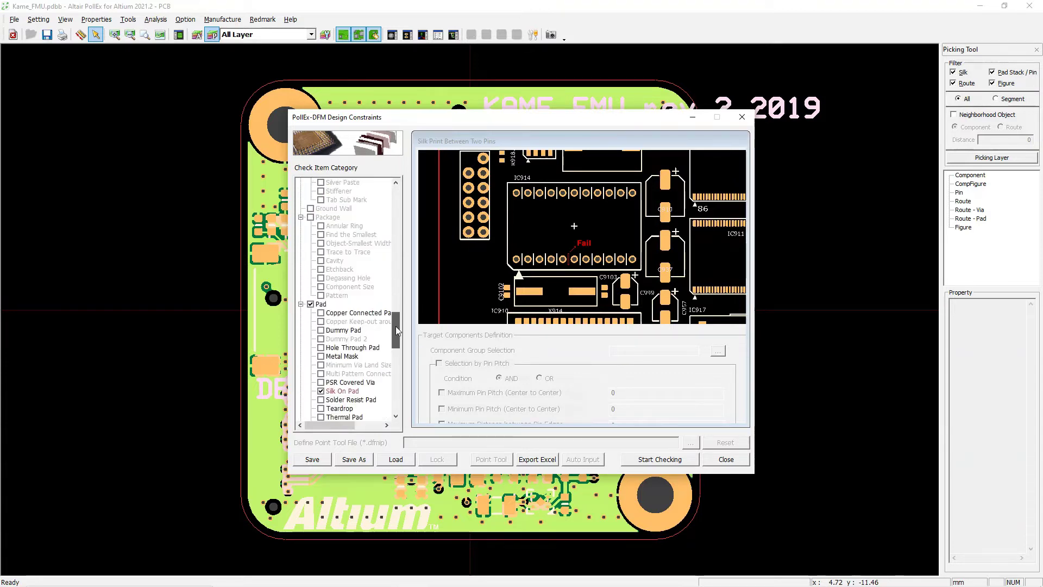
drag(396, 326, 393, 253)
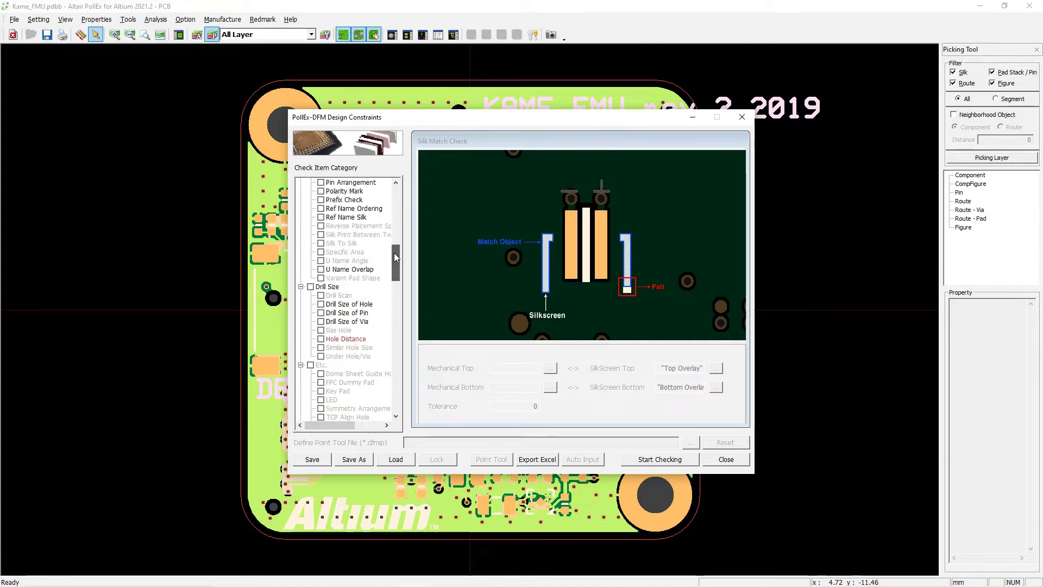
click(347, 243)
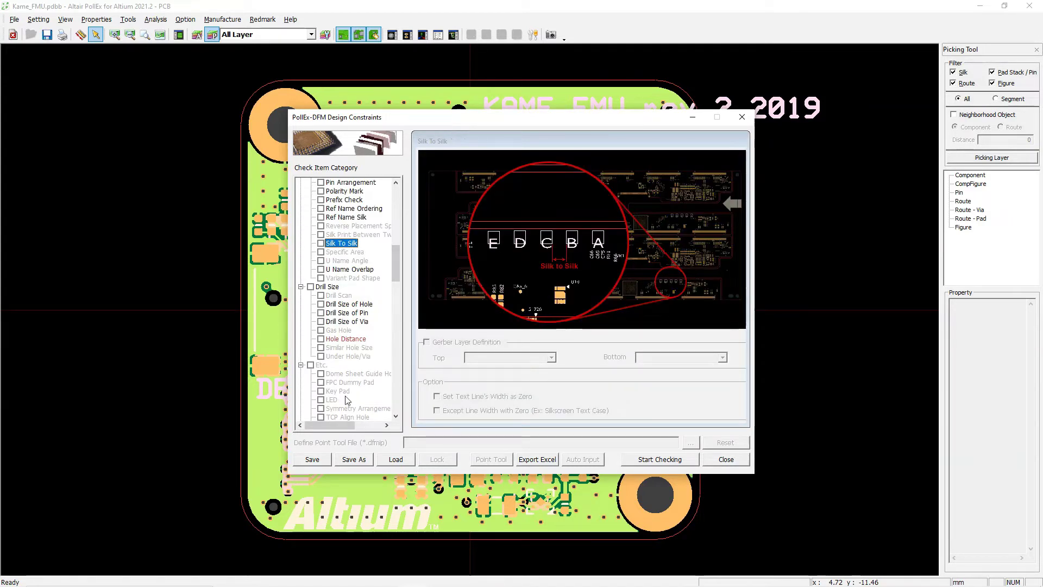
mouse_move(338, 425)
mouse_down()
mouse_move(353, 424)
mouse_move(337, 424)
mouse_up()
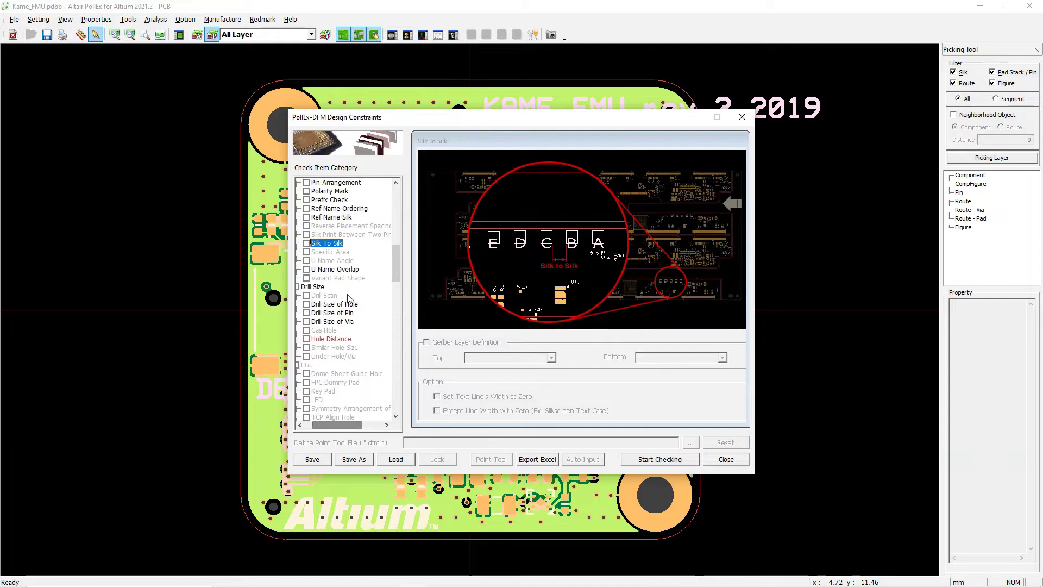
Review the Ref Name Silk check, then enable the Min Silk Width check
click(339, 399)
scroll(353, 283, up, 5)
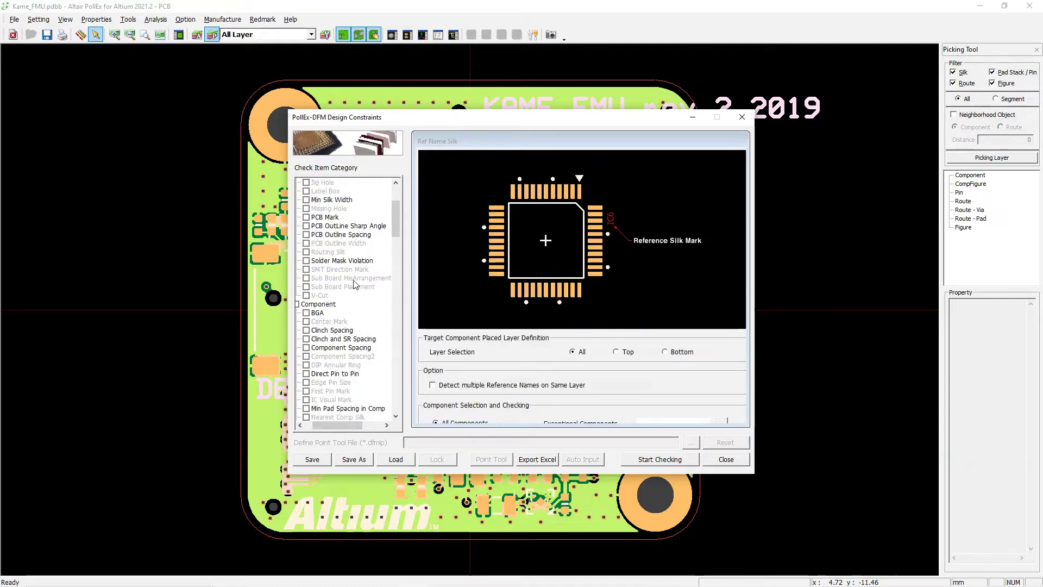
scroll(354, 266, up, 1)
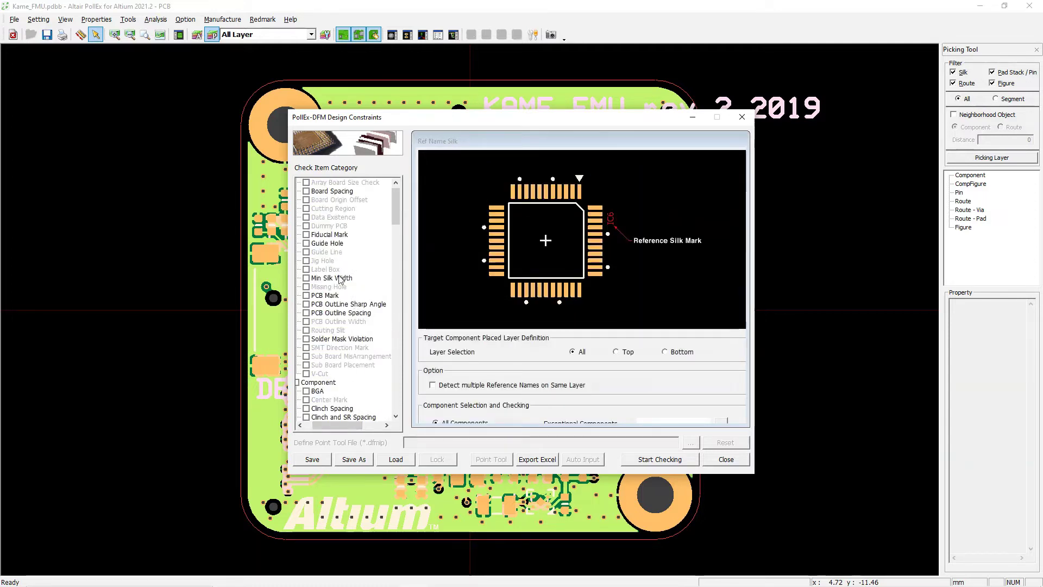
click(339, 279)
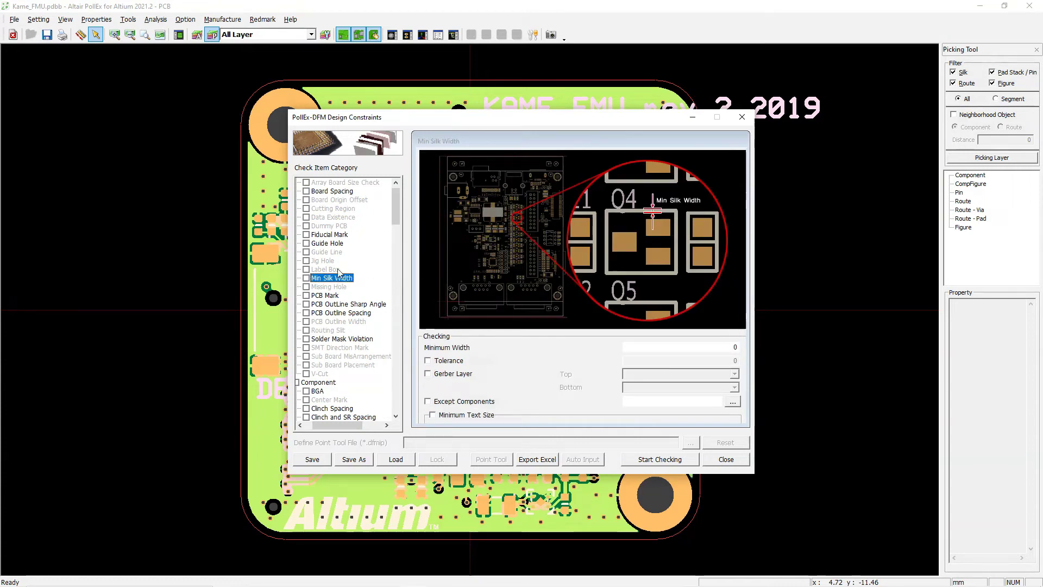
click(307, 278)
Scroll to the top of the category tree and show the Board category overview
scroll(539, 375, down, 3)
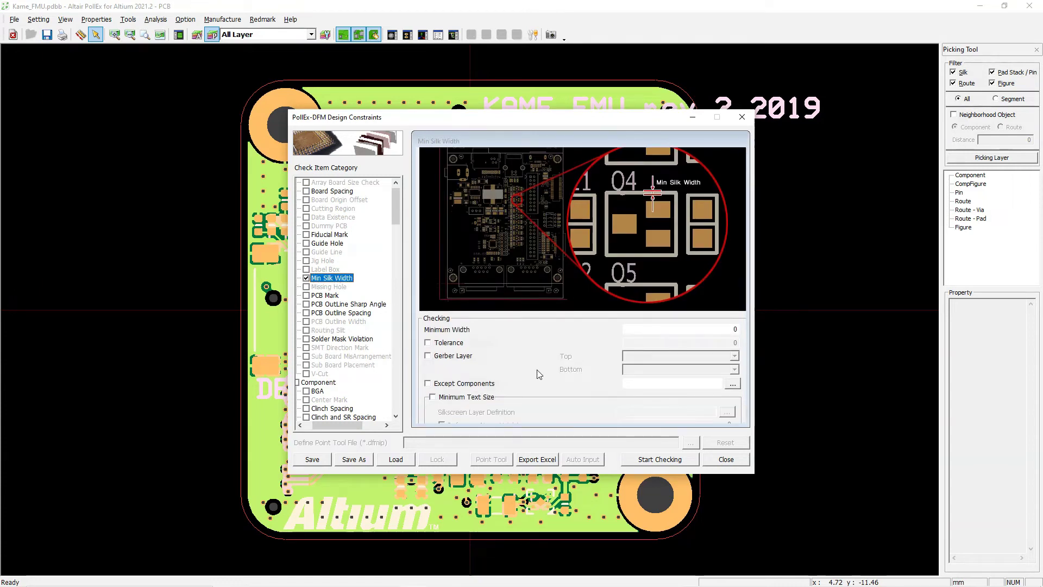
scroll(537, 369, down, 2)
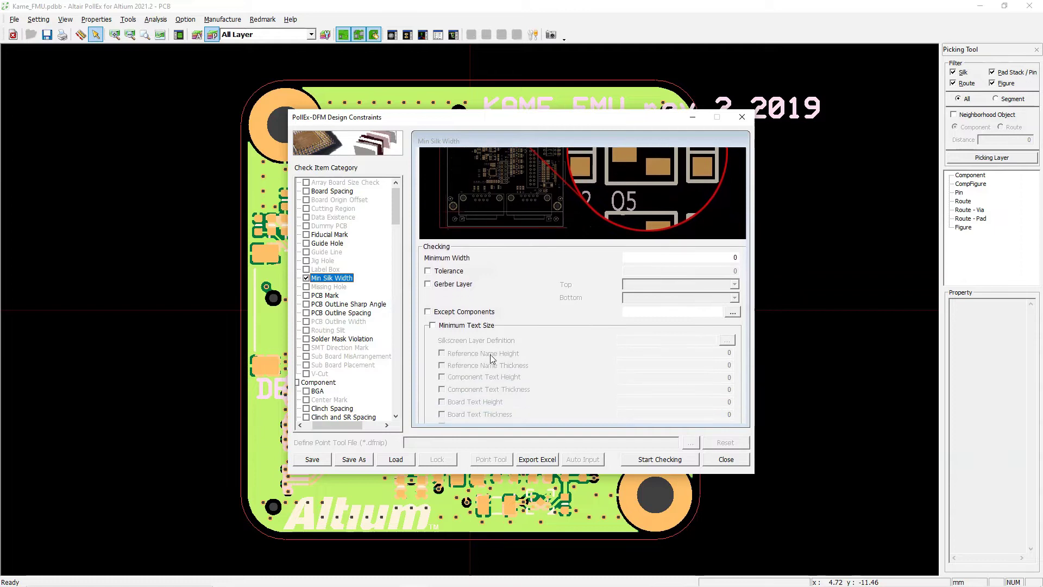
scroll(364, 341, up, 1)
scroll(365, 342, down, 8)
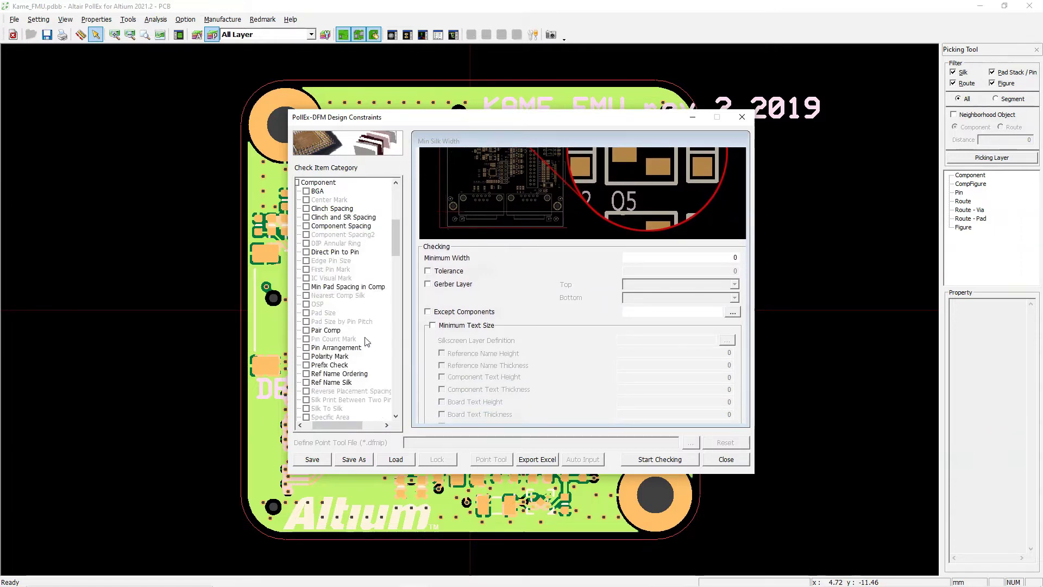
scroll(365, 341, down, 2)
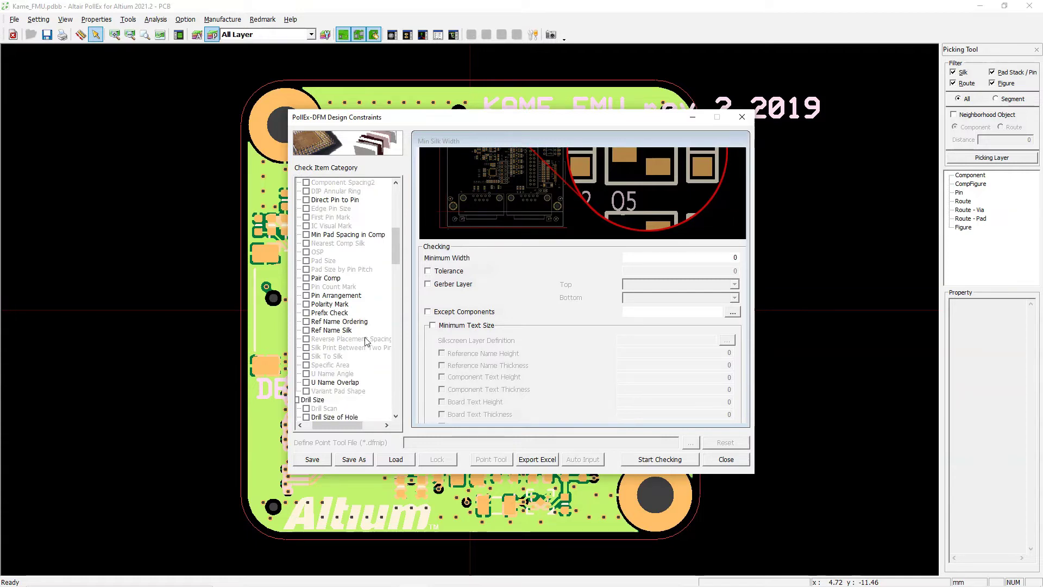
scroll(504, 354, up, 5)
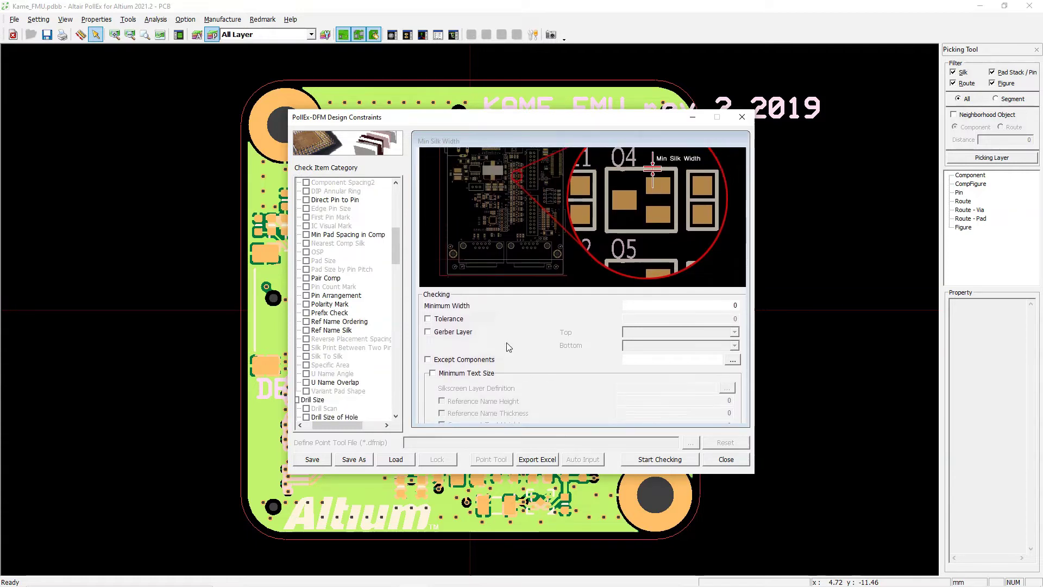
scroll(515, 344, up, 1)
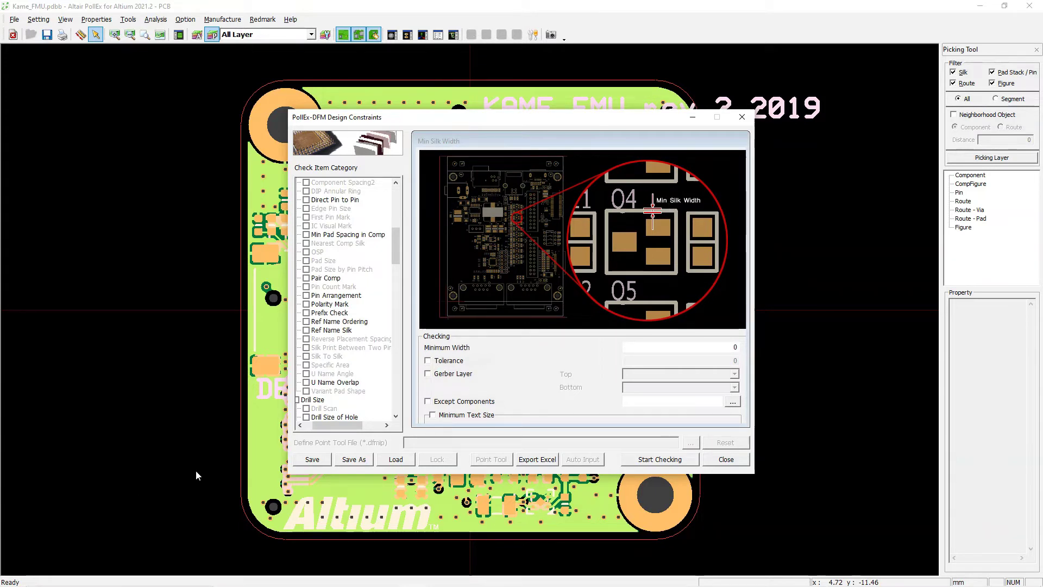
scroll(342, 239, up, 10)
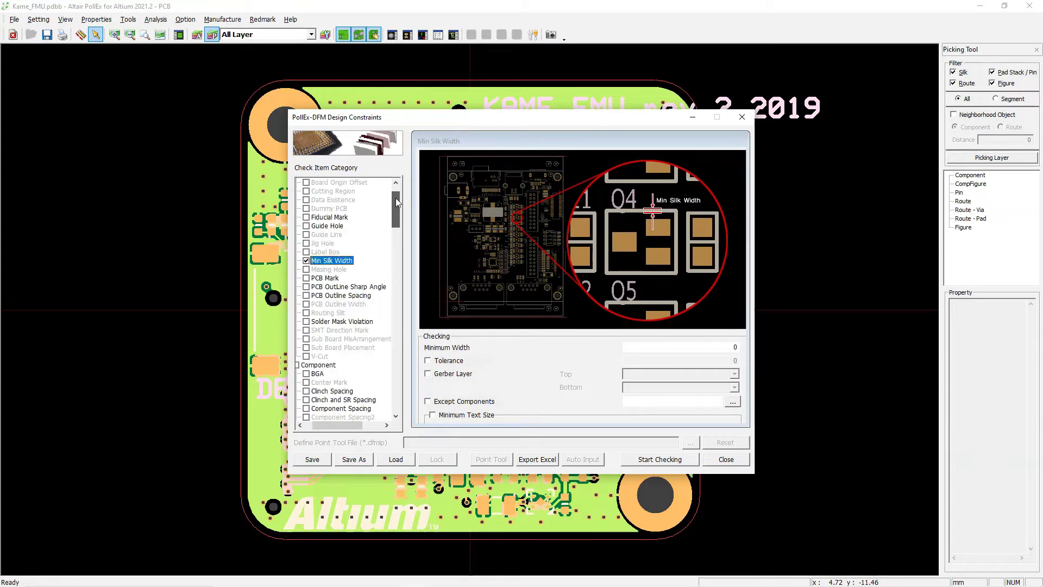
click(298, 185)
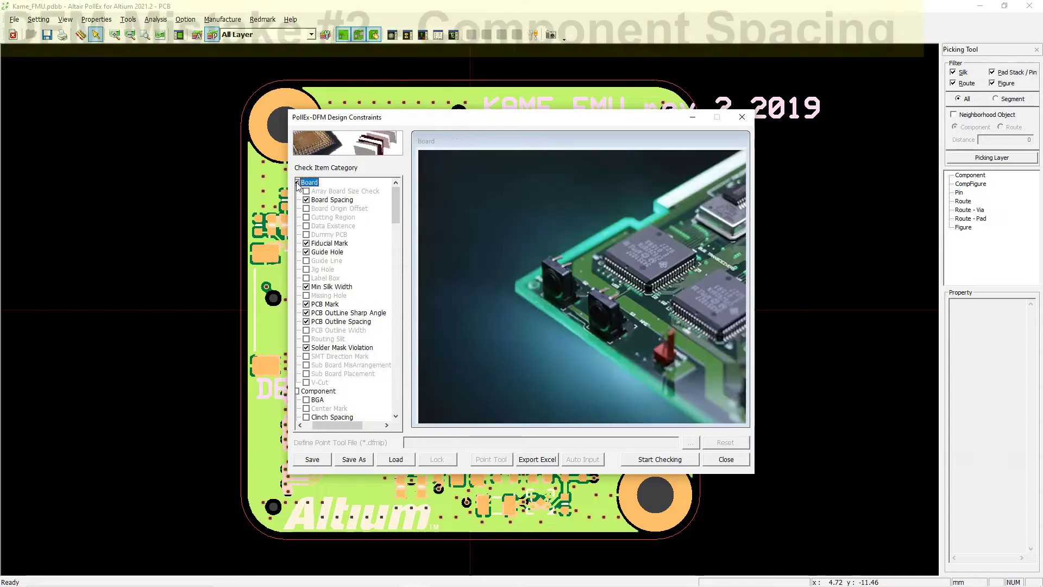
Preview the PCB testing, multimeter engineer and PCB Inspection and Testing Techniques images
scroll(341, 300, down, 4)
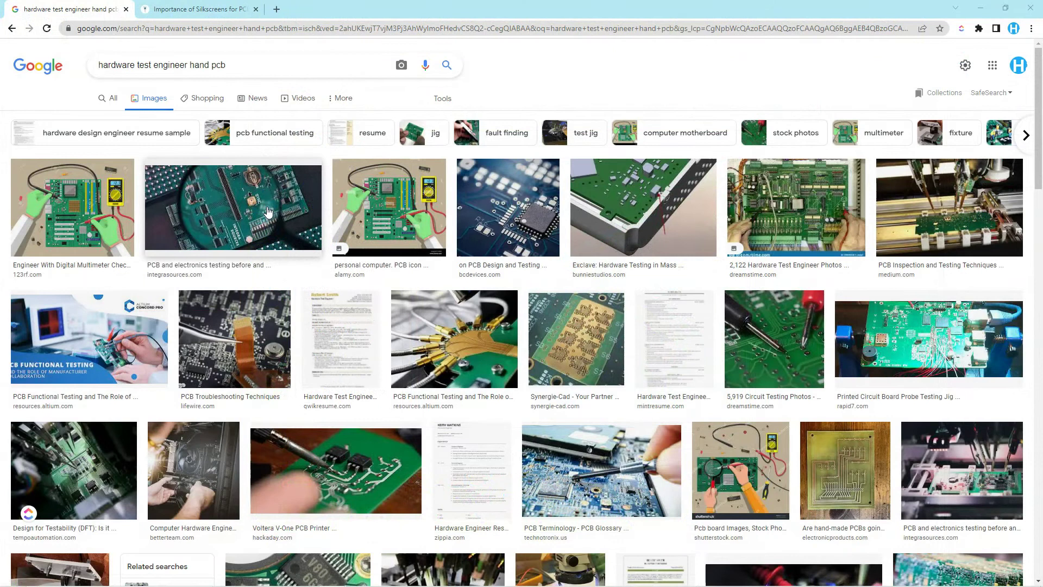
click(265, 213)
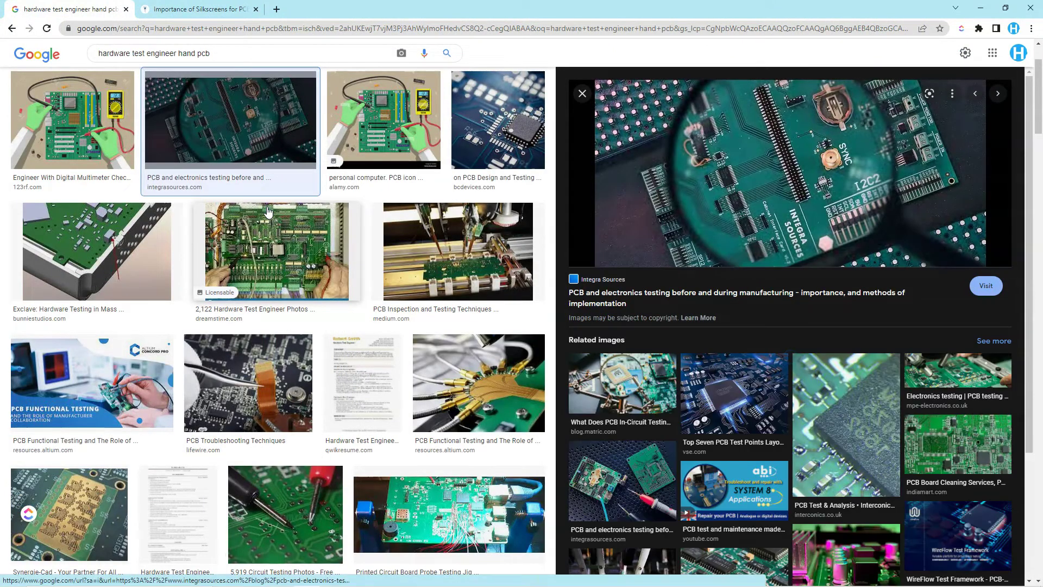
click(91, 128)
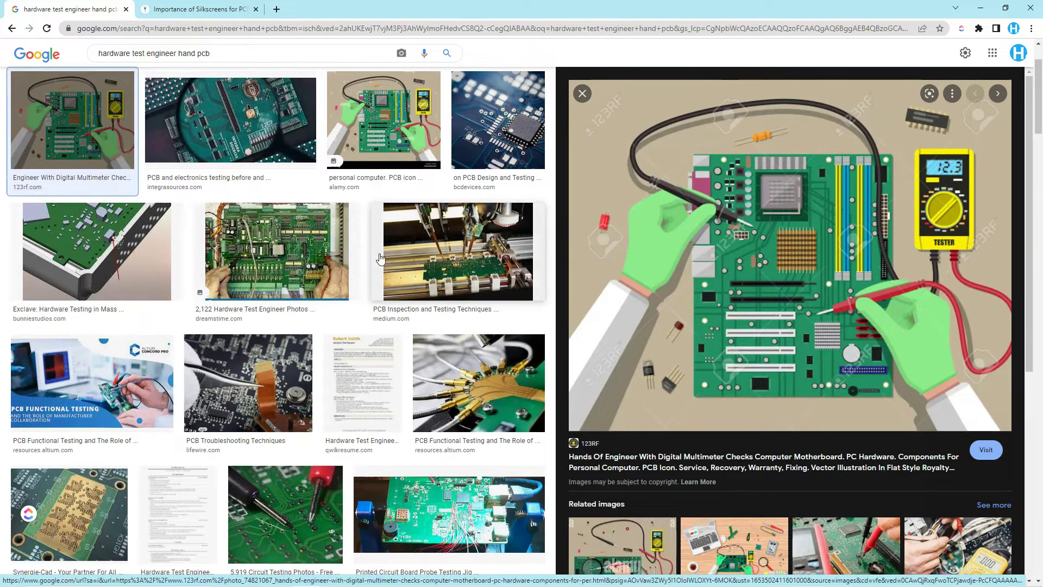
click(436, 242)
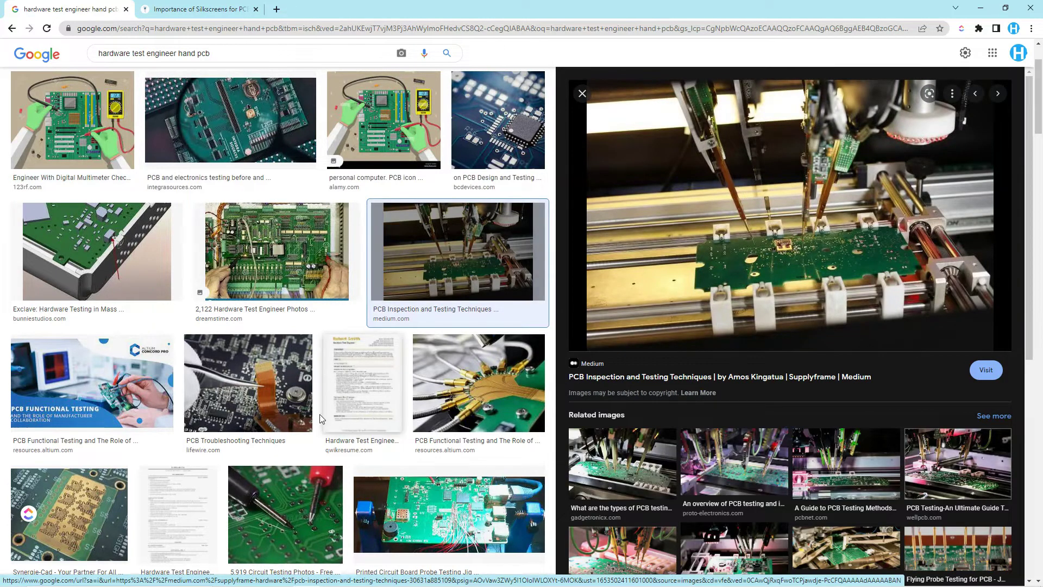
Scroll the results and preview the Voltera V-One PCB printer image
scroll(308, 415, up, 2)
scroll(307, 415, down, 2)
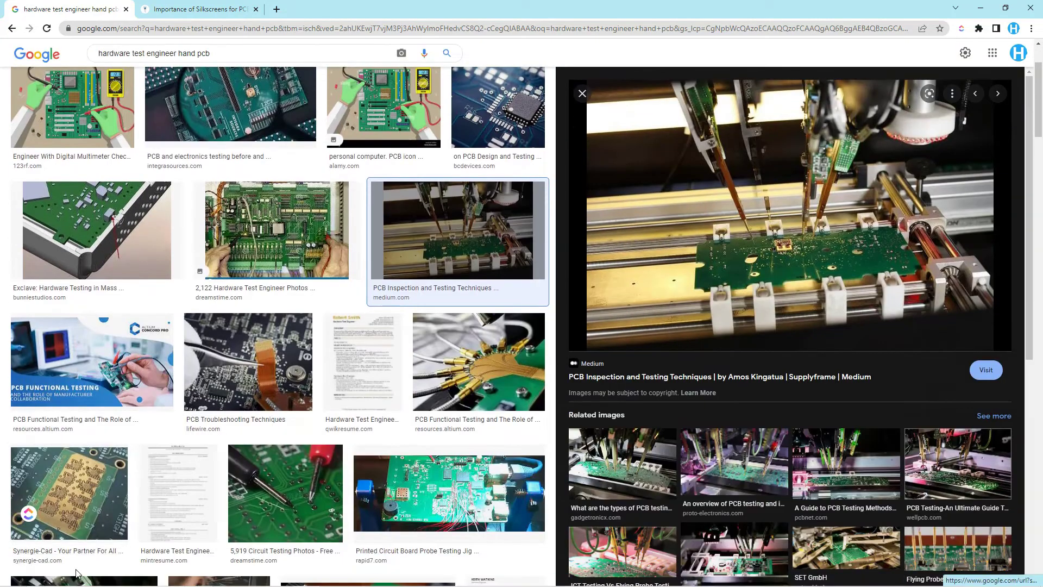
scroll(243, 419, down, 4)
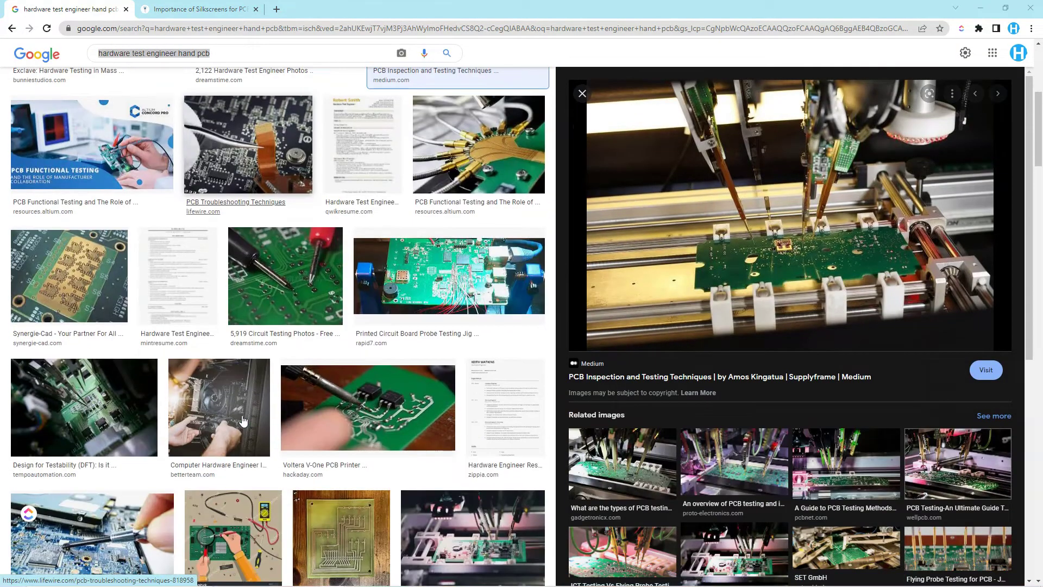
scroll(243, 419, down, 3)
click(368, 267)
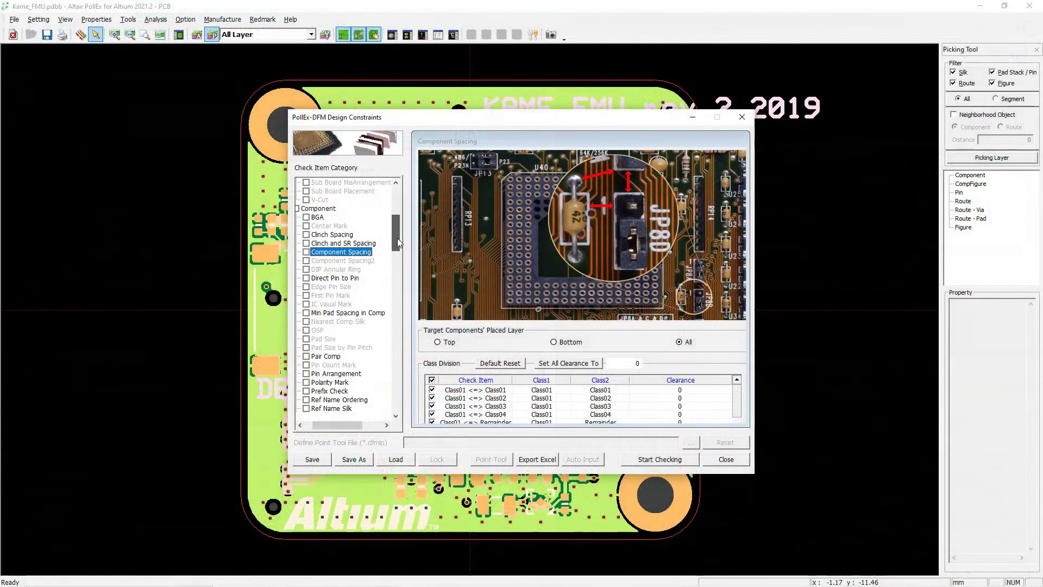
Open the Component Spacing2 check and inspect its Component Clearance table
drag(398, 239, 398, 242)
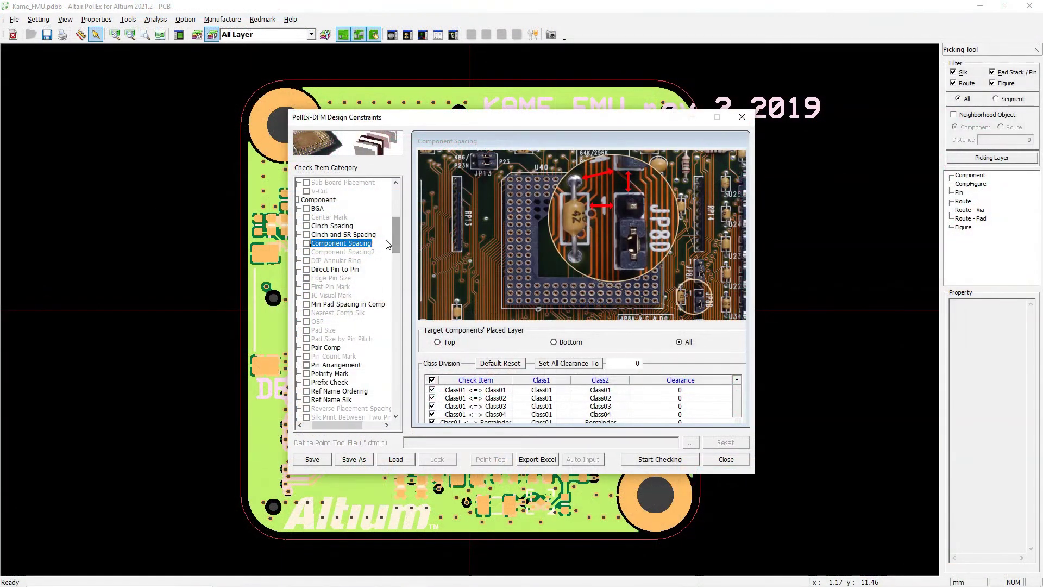
click(358, 253)
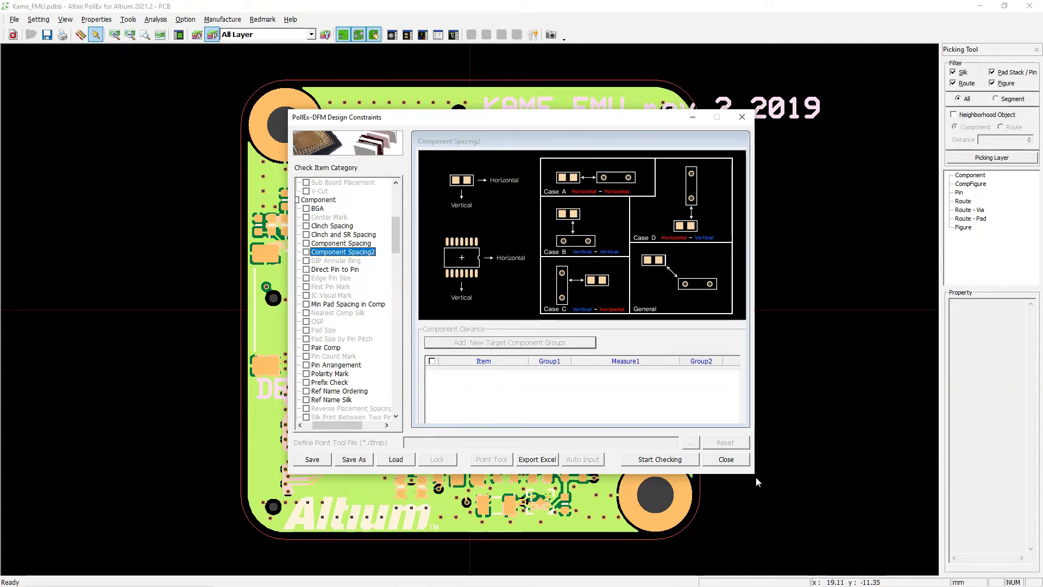
click(490, 380)
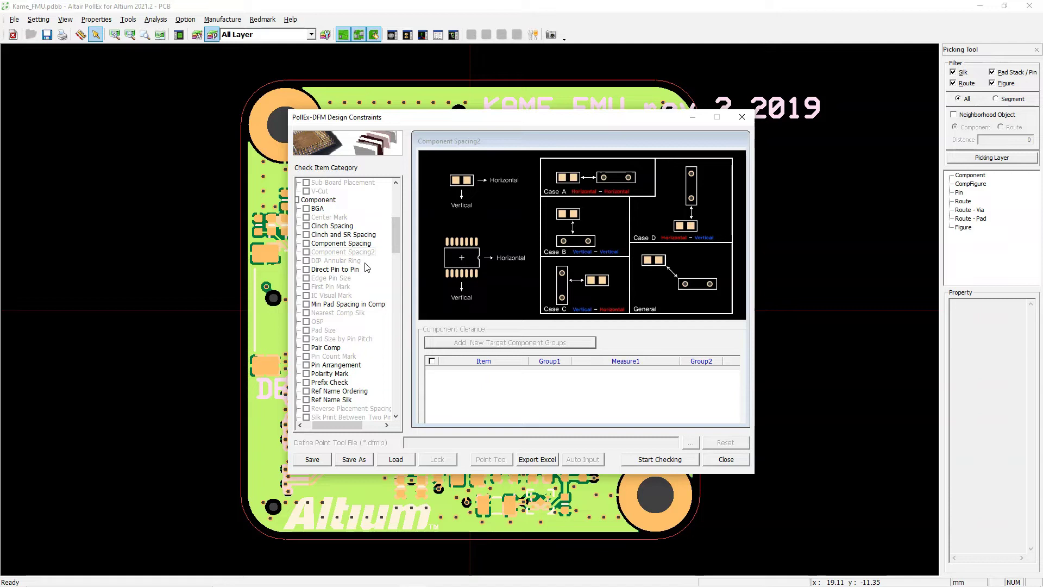
scroll(367, 267, down, 1)
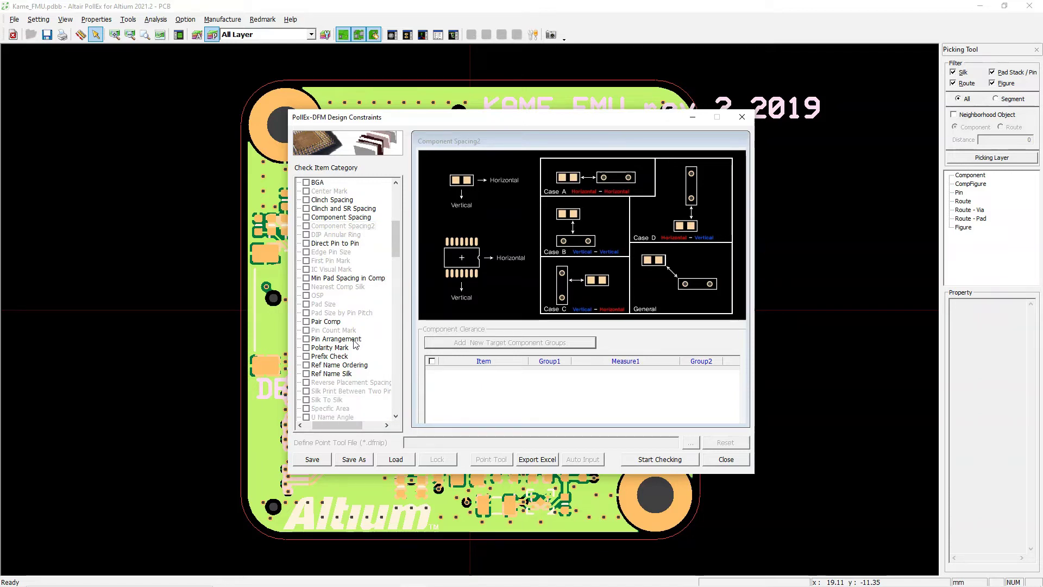
drag(395, 234, 394, 248)
Look over Polarity Mark, Pin Arrangement and Component Spacing, then return to Component Spacing2
click(338, 270)
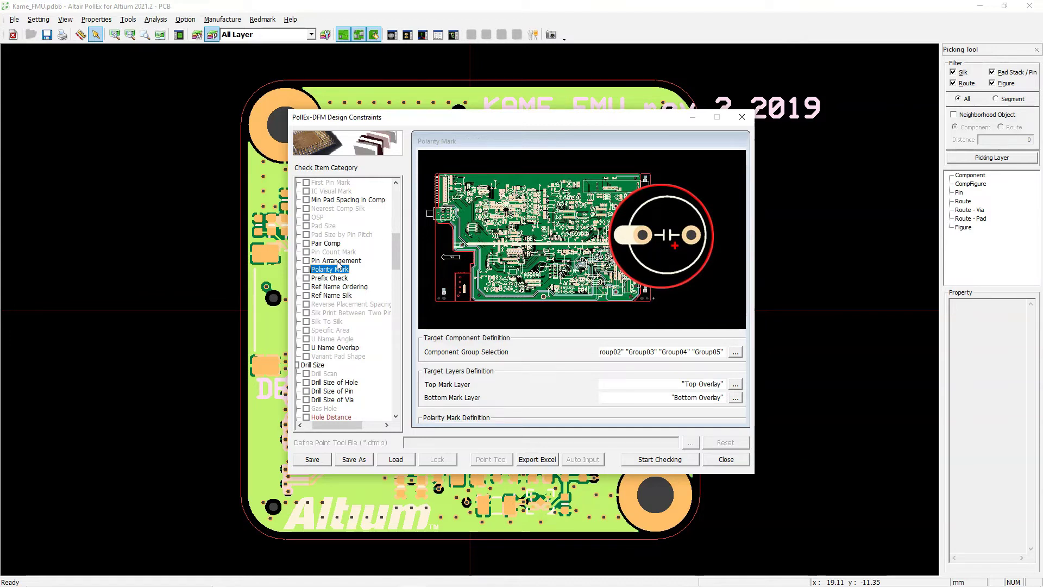
click(338, 261)
scroll(342, 268, up, 3)
click(351, 217)
click(351, 227)
scroll(356, 318, down, 4)
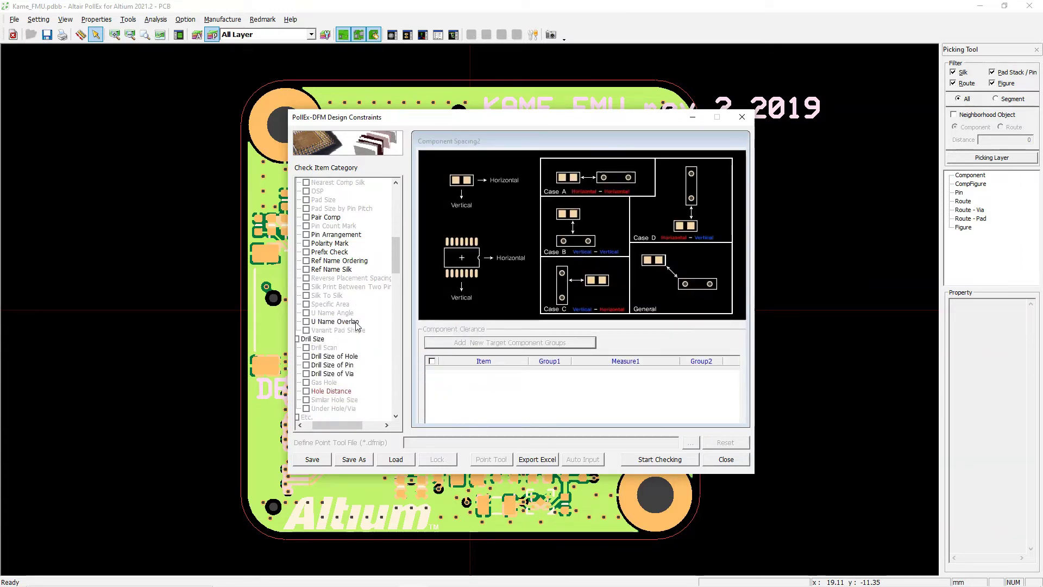
scroll(357, 326, down, 5)
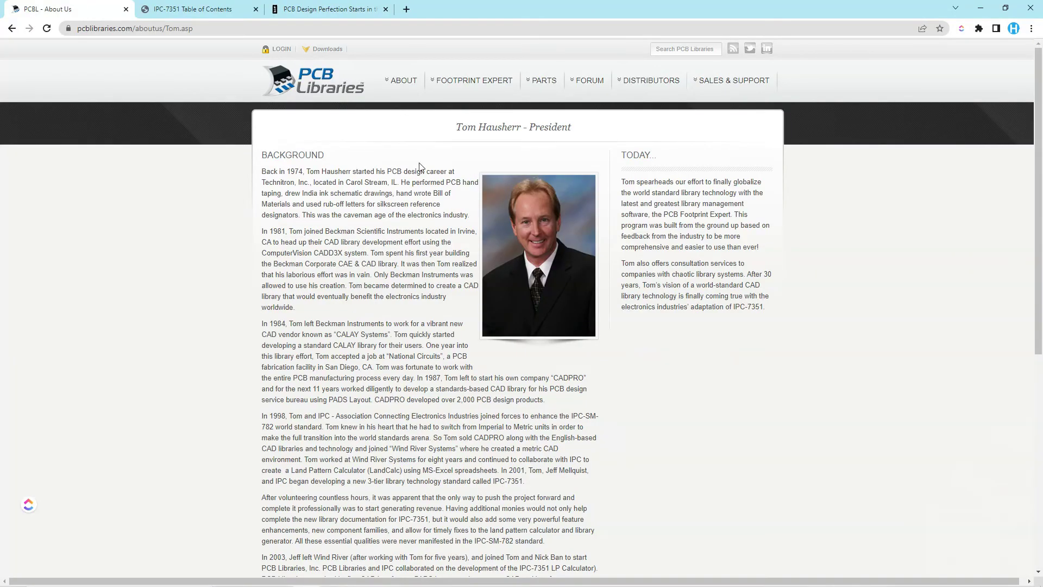
Switch to the PCB Design PDF and zoom its pages to 125%
click(326, 9)
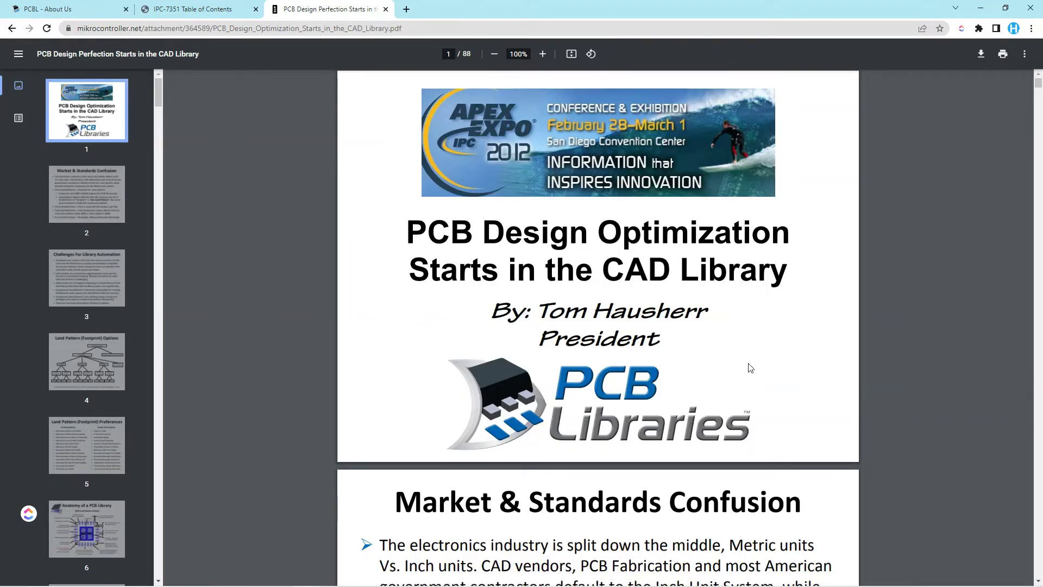
click(542, 54)
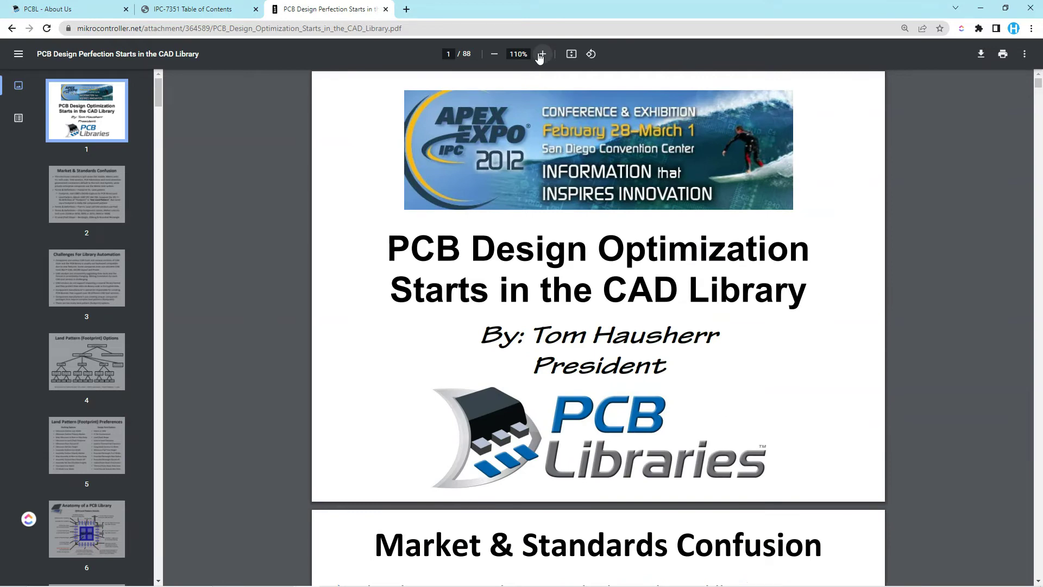
click(542, 53)
Scroll the PDF down to page 25 with the IPC-2222 Table 9-3 hole levels
scroll(695, 399, down, 8)
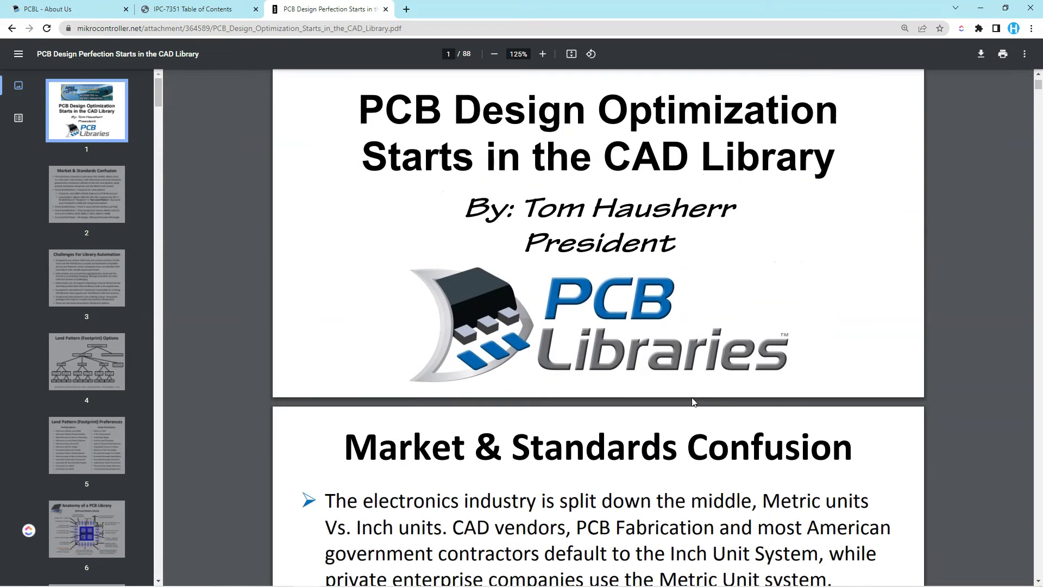
scroll(699, 400, down, 15)
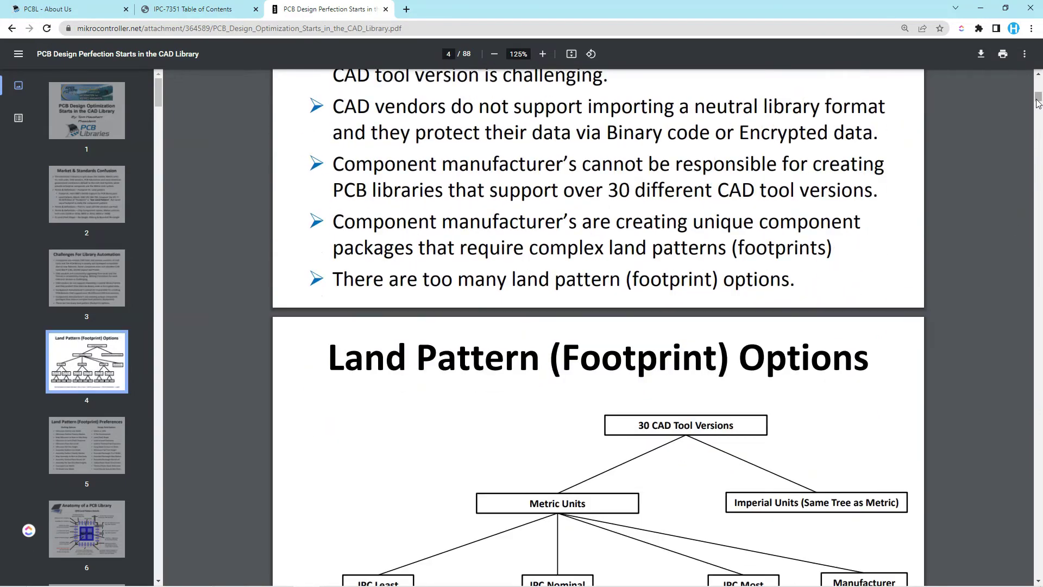
drag(1038, 100, 1038, 168)
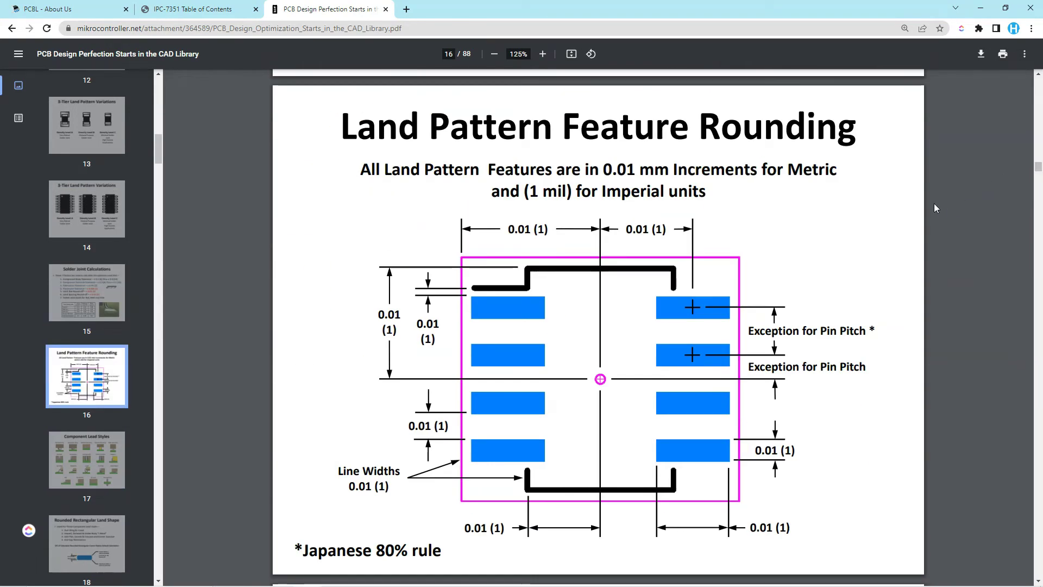
drag(1038, 167, 1038, 197)
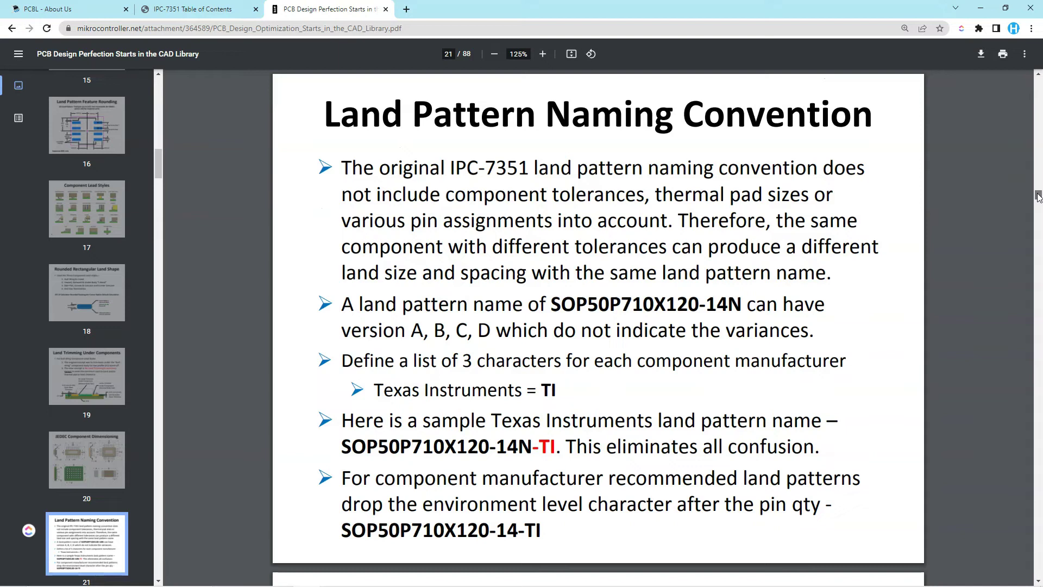
scroll(1037, 197, down, 20)
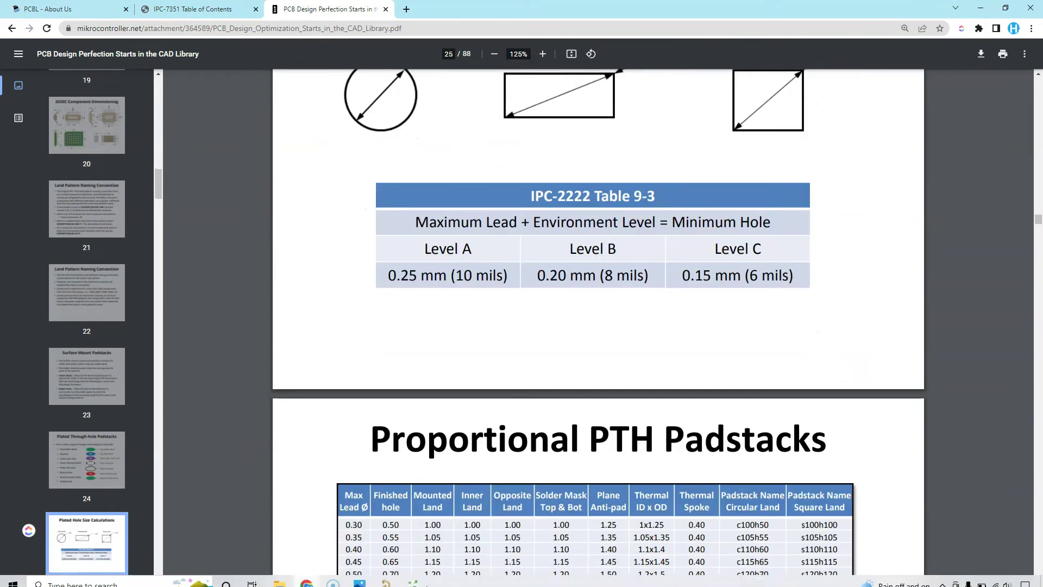
click(399, 581)
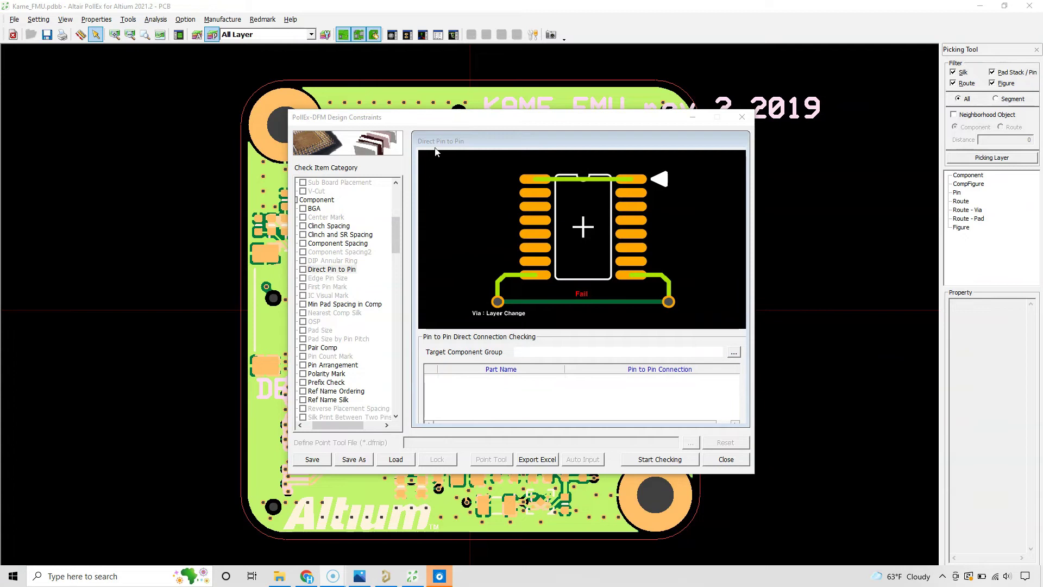
Review First Pin Mark, IC Visual Mark, Min Pad Spacing in Comp and Nearest Comp Silk; enable Pair Comp
drag(449, 121, 468, 103)
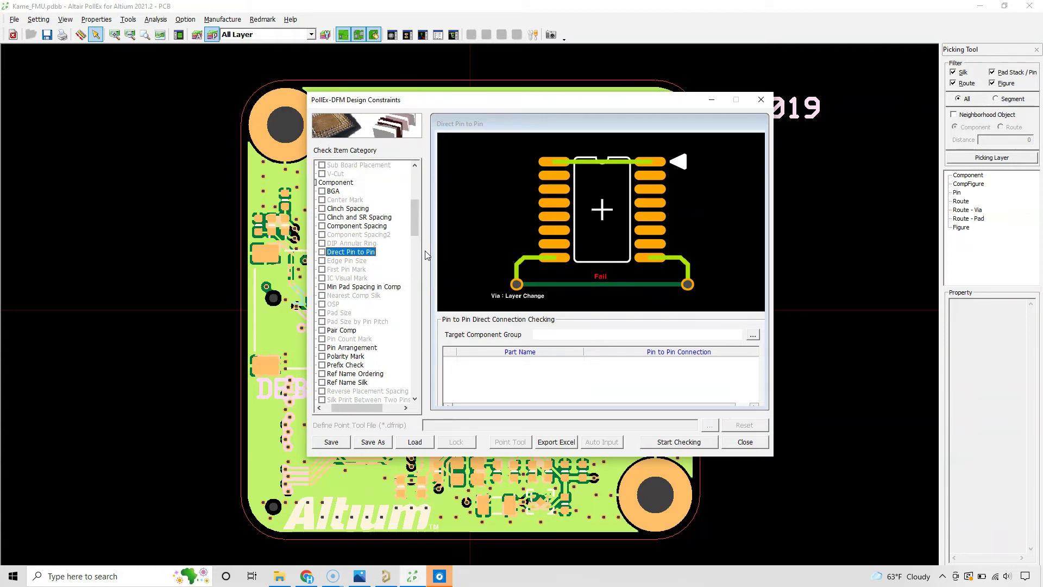
click(359, 269)
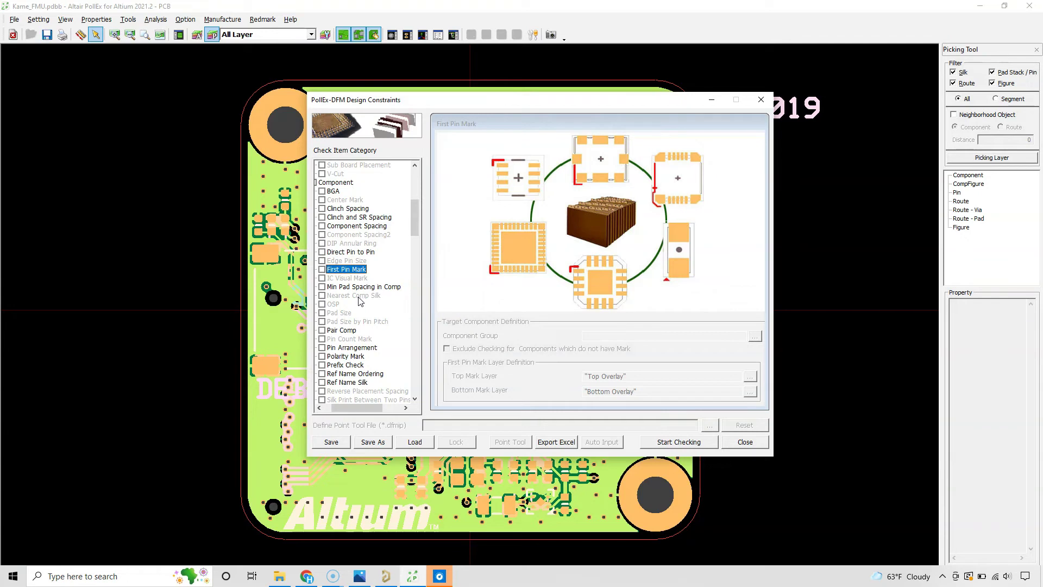
click(352, 279)
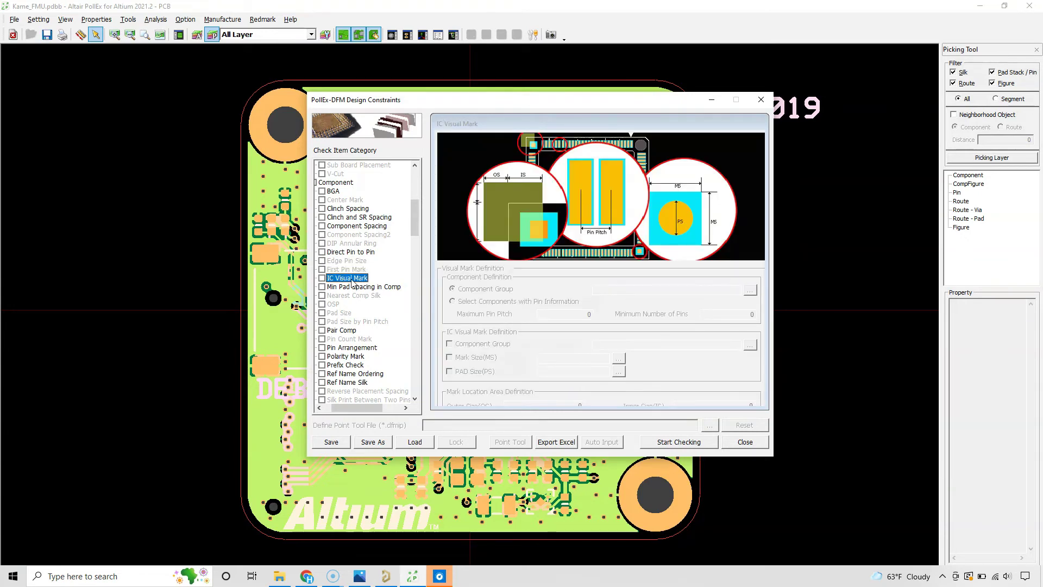
click(353, 287)
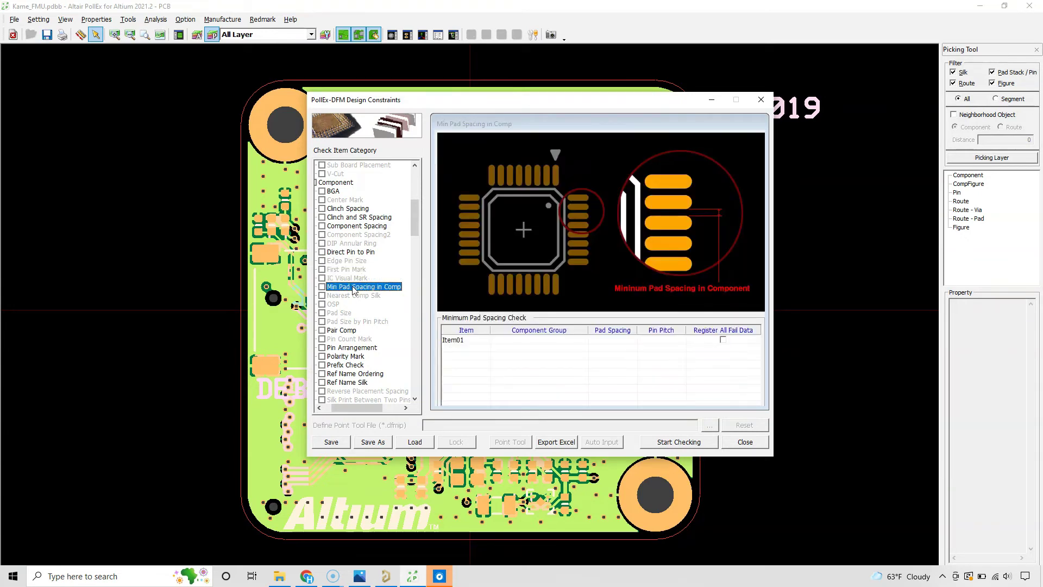
click(354, 296)
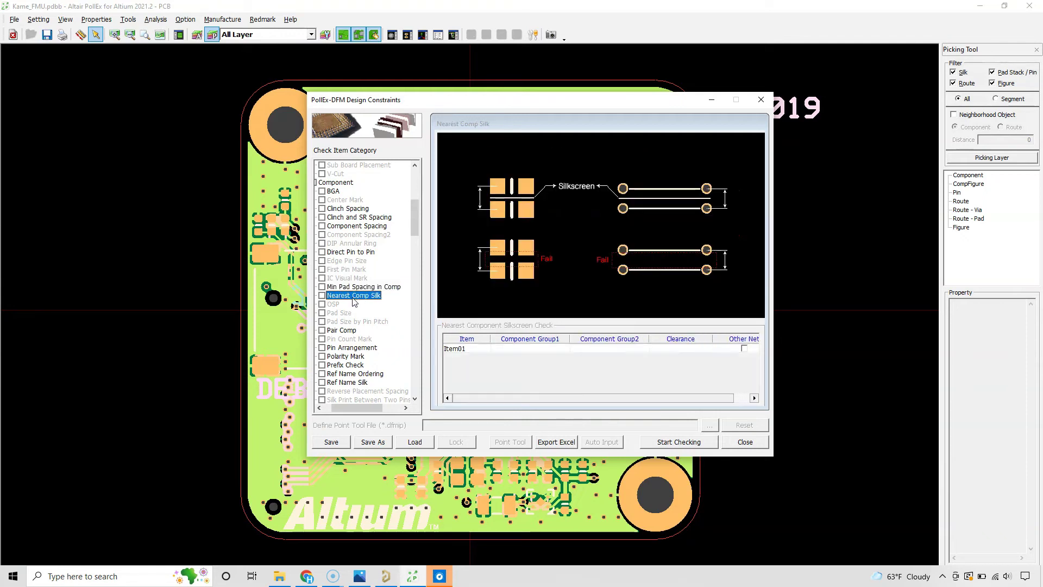
click(322, 330)
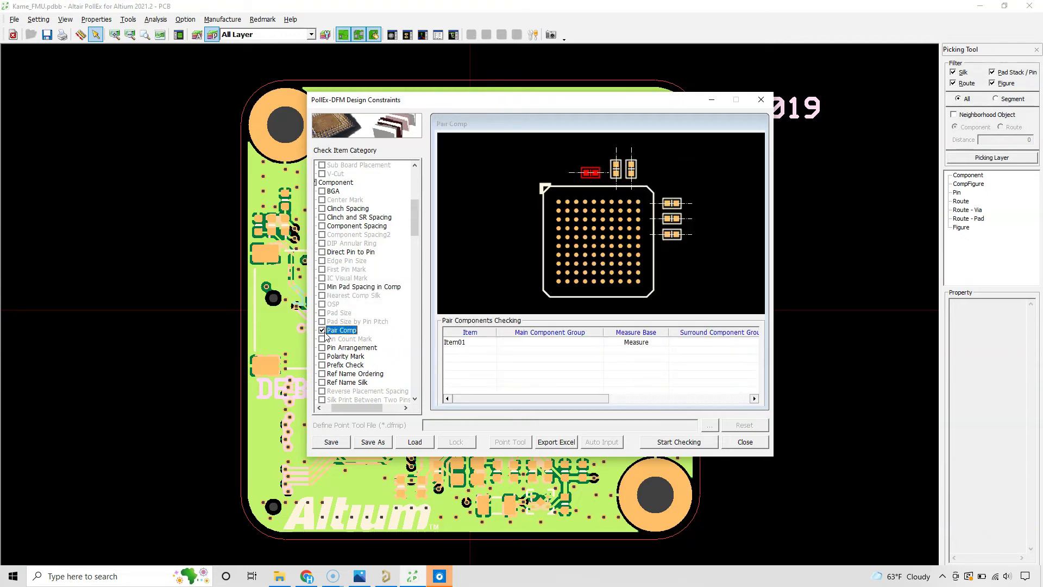
Review Component Spacing, Board Spacing and Ref Name Silk, then select Direct Pin to Pin
scroll(350, 320, down, 4)
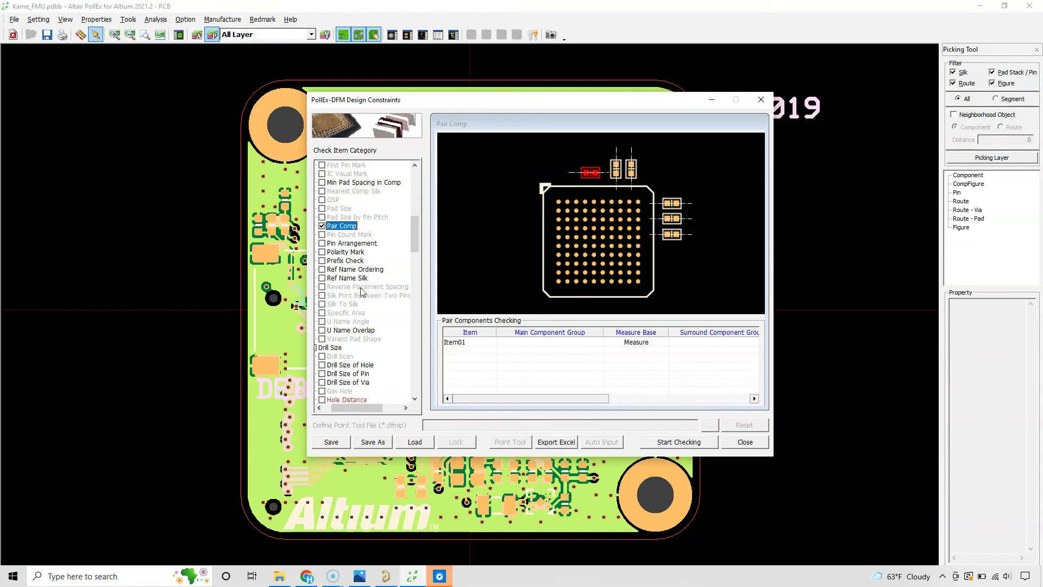
scroll(362, 294, up, 5)
click(357, 251)
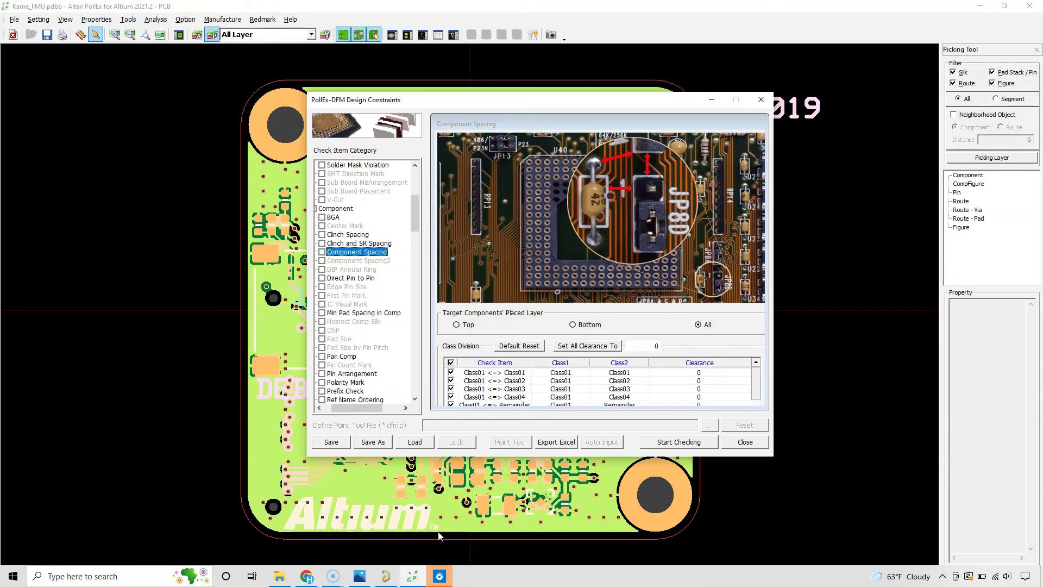
scroll(359, 244, up, 6)
click(348, 182)
scroll(373, 276, down, 15)
click(363, 260)
scroll(373, 280, up, 5)
key(Left)
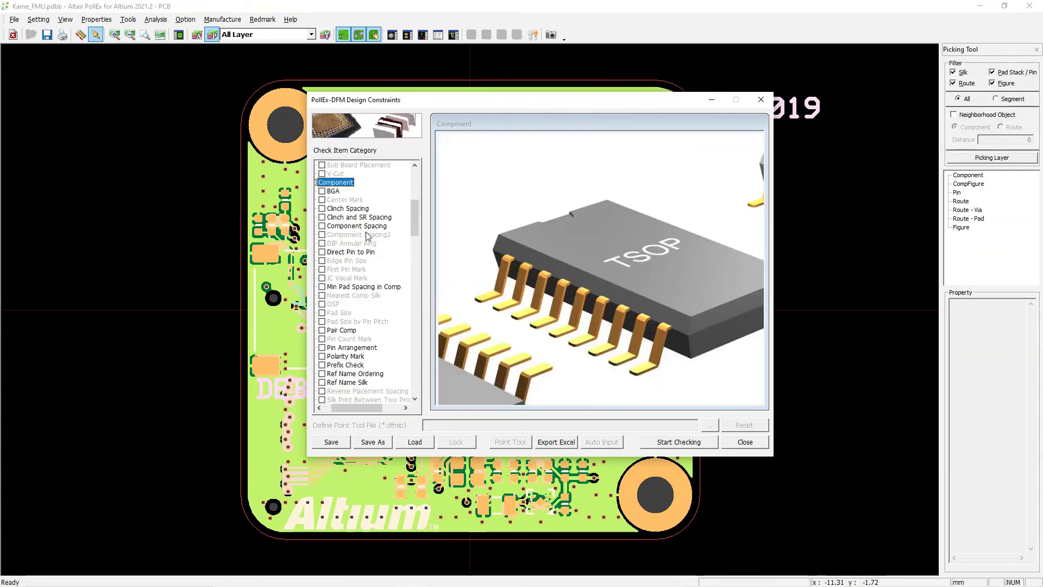
click(368, 250)
drag(415, 220, 416, 294)
View the KAME FMU board in Altium, then show PollEx's Min Width check settings
click(381, 576)
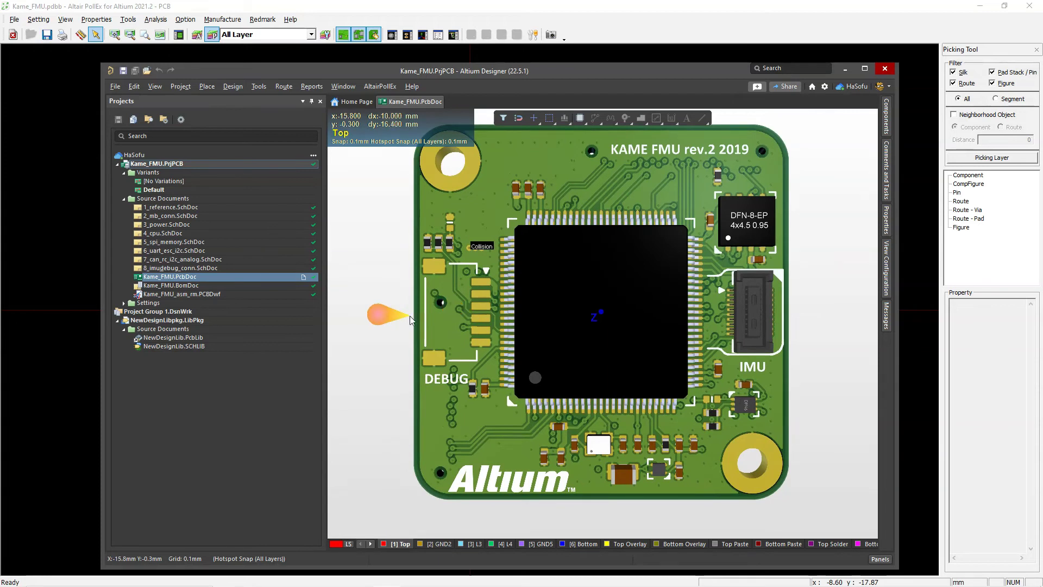
click(76, 366)
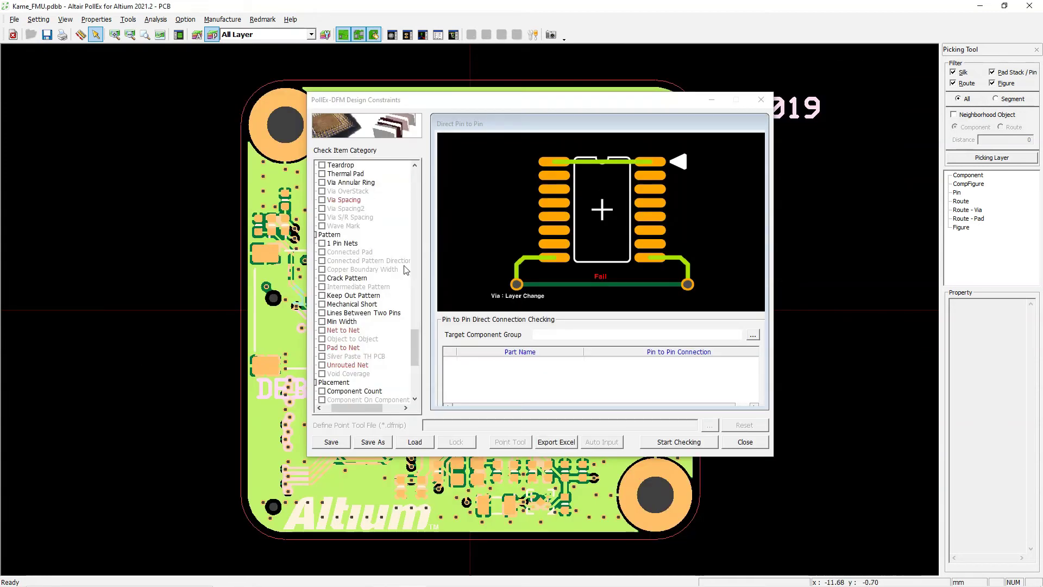
click(358, 321)
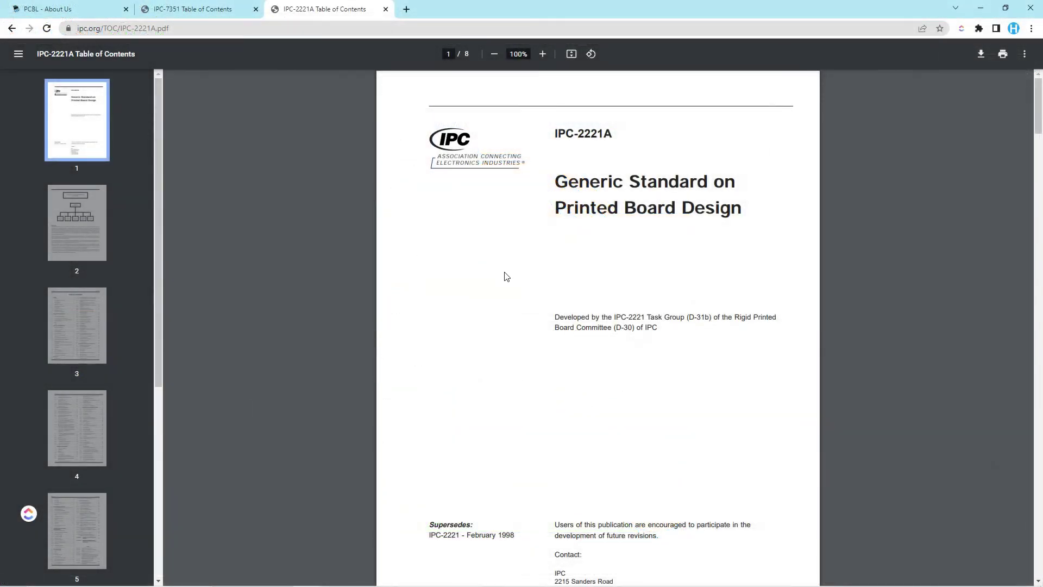
Scroll through the IPC-2221A PDF's opening pages down to page 2
scroll(505, 281, down, 2)
scroll(505, 280, up, 2)
scroll(687, 364, down, 3)
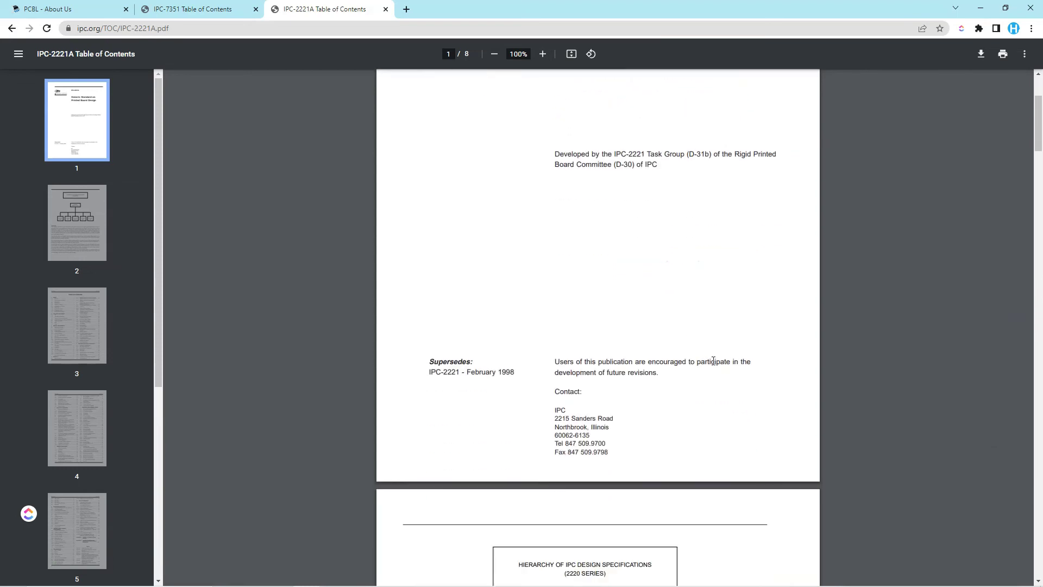
scroll(721, 358, down, 8)
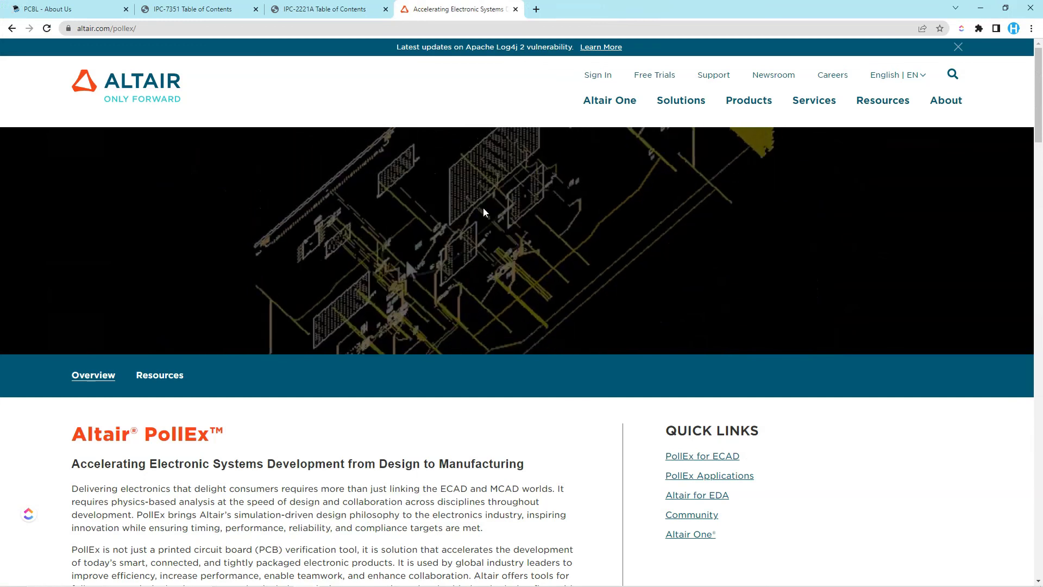
Scroll down through the Altair PollEx product page
scroll(489, 215, down, 2)
scroll(501, 212, down, 3)
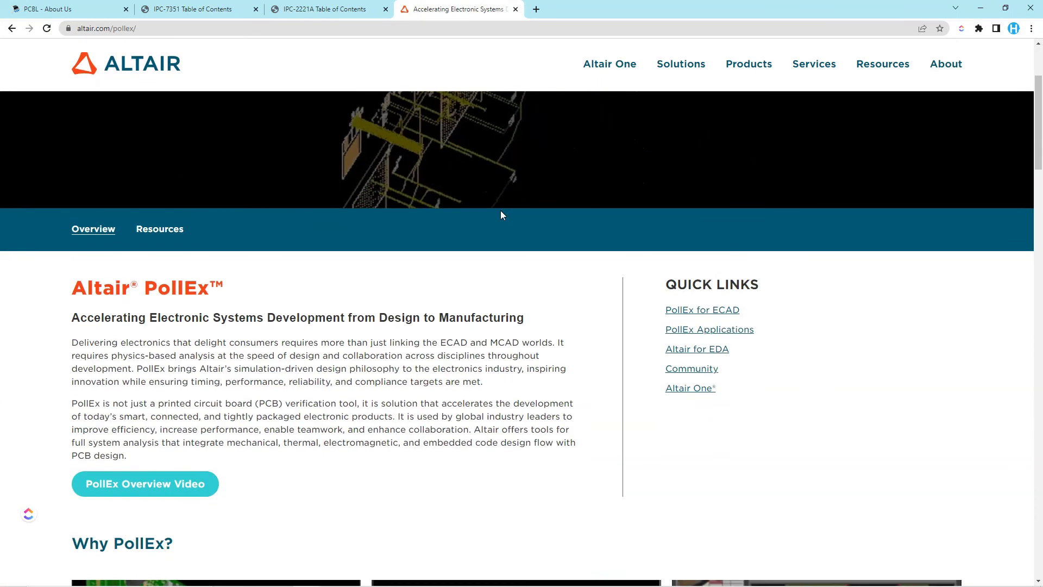
scroll(501, 211, down, 2)
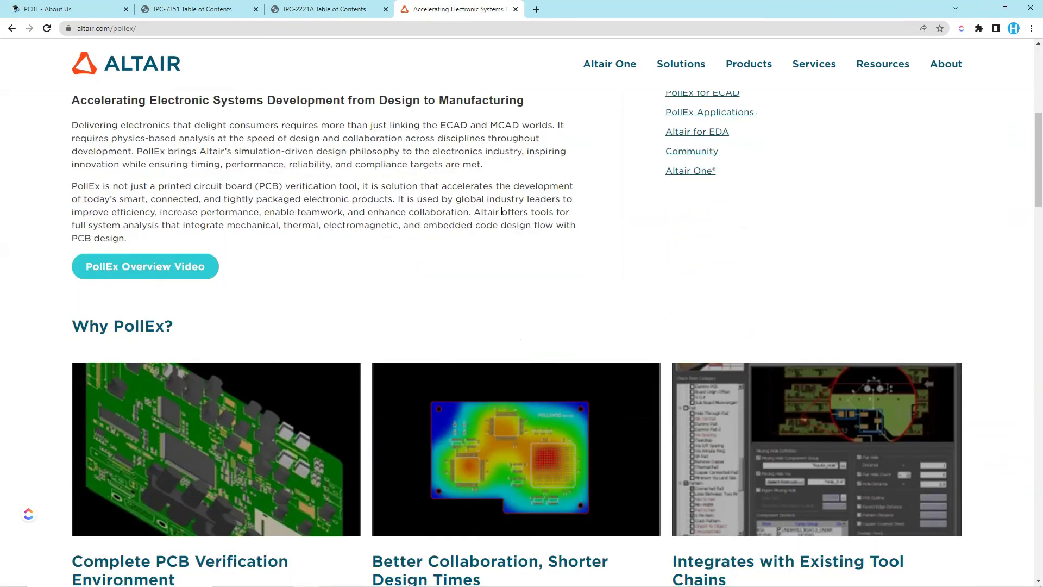
scroll(501, 212, down, 5)
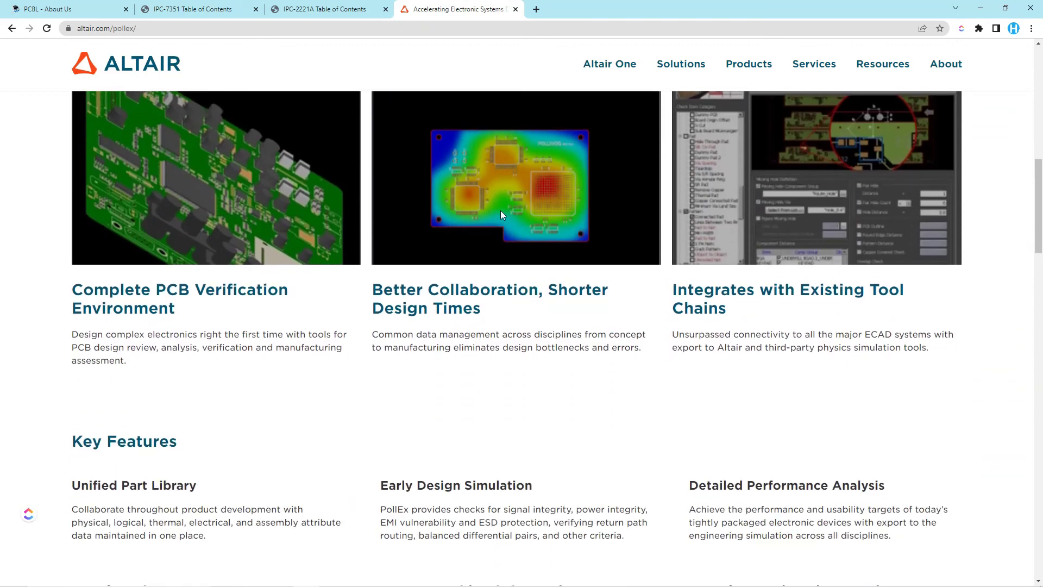
scroll(500, 212, down, 6)
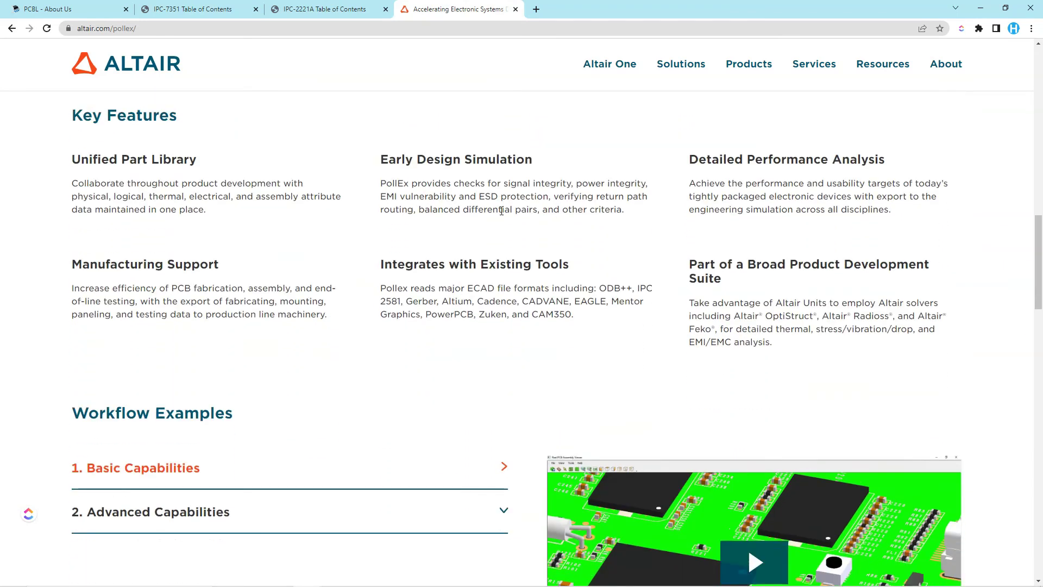
scroll(500, 211, down, 11)
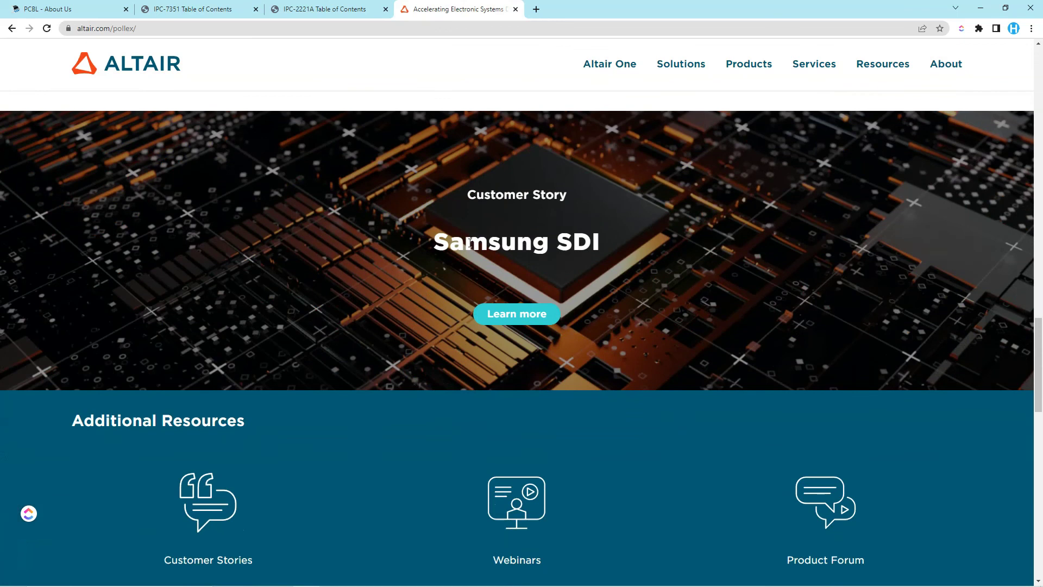
scroll(469, 243, down, 10)
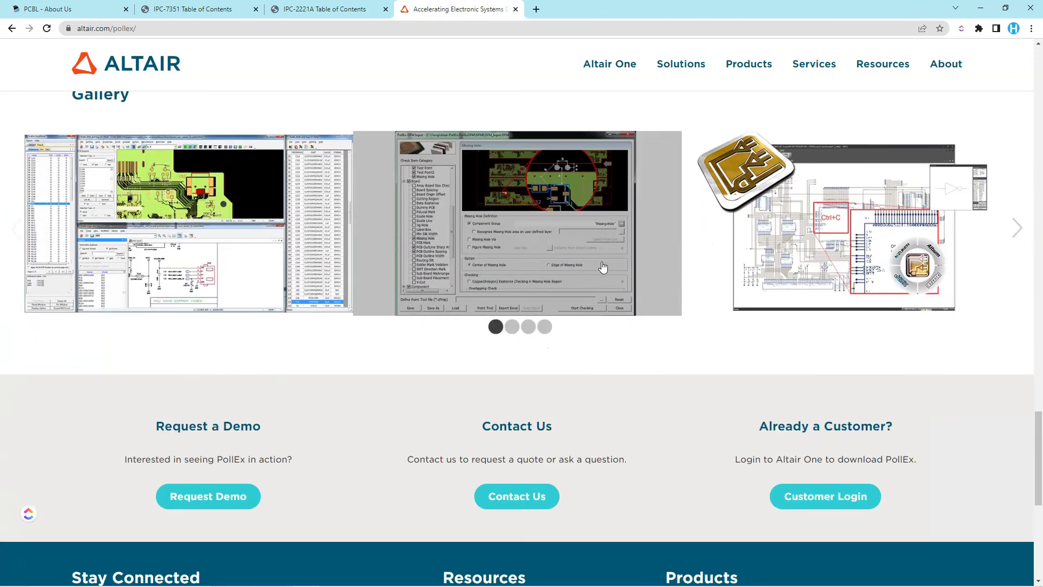
scroll(679, 247, down, 1)
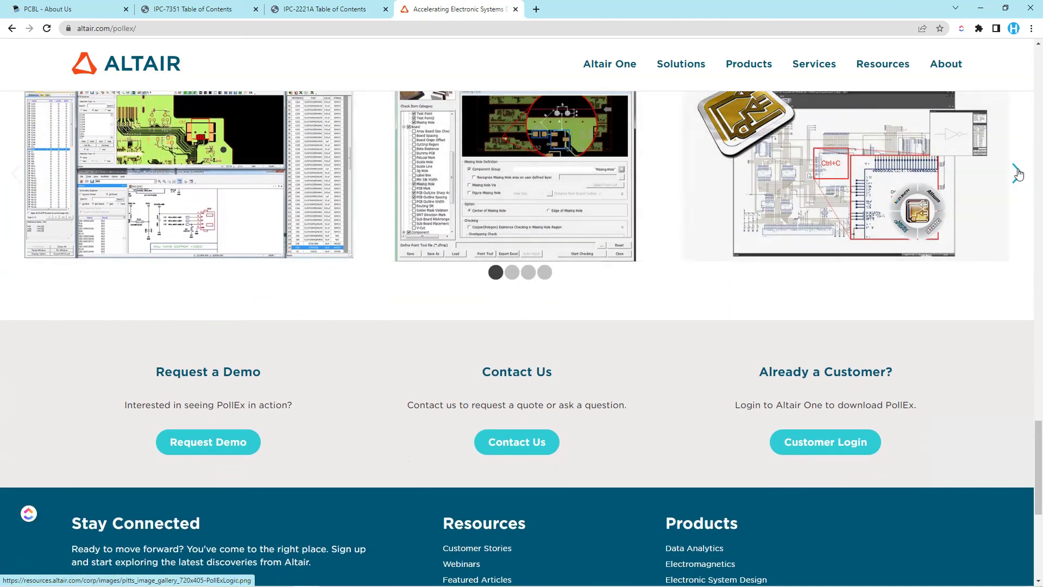
Advance the gallery to its final slide and scroll back up to Workflow Examples
click(1017, 172)
scroll(1014, 185, up, 3)
click(1018, 337)
click(1019, 342)
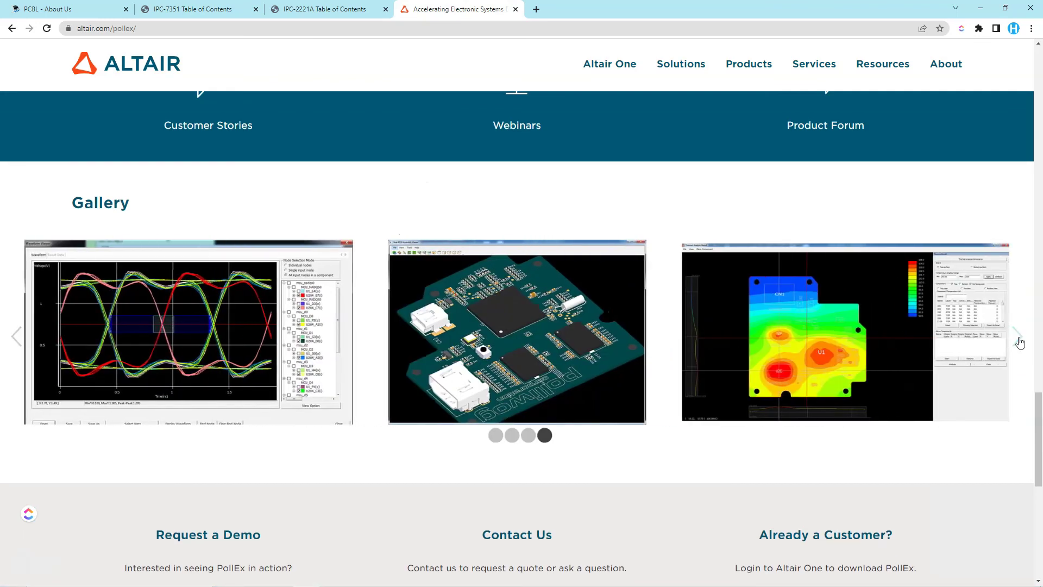
scroll(641, 199, up, 7)
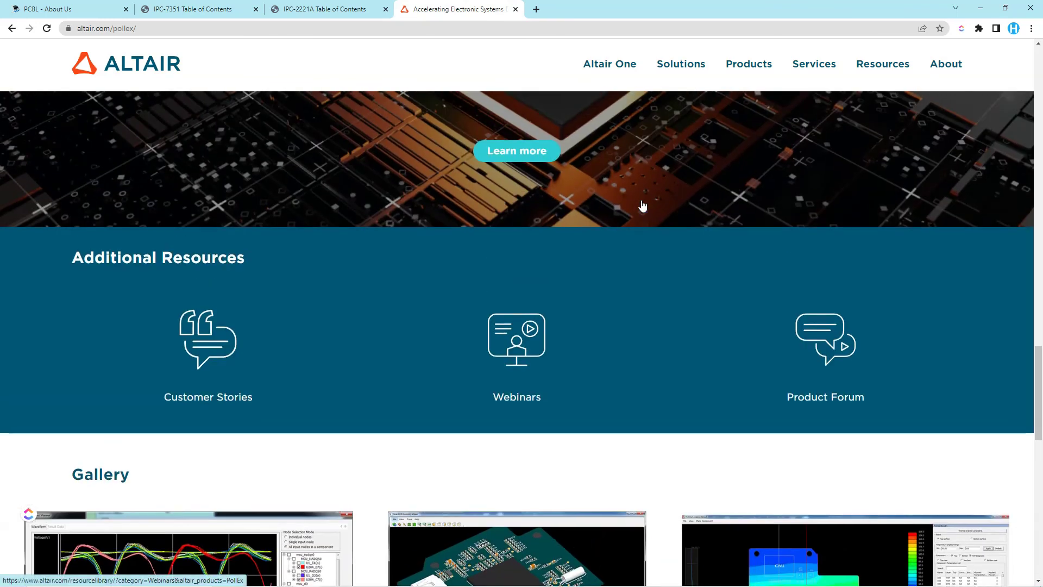
scroll(641, 200, up, 10)
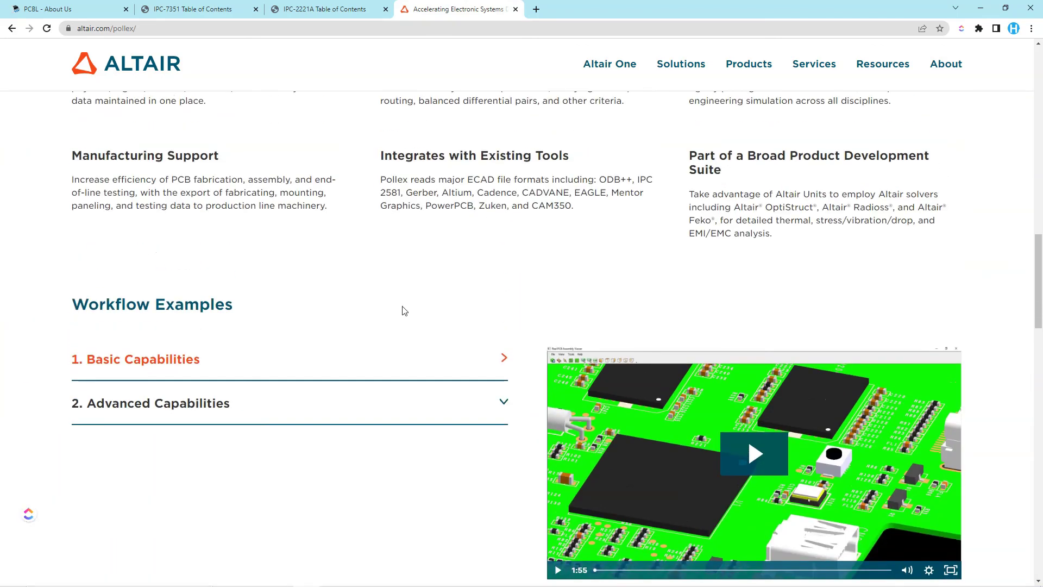
In PollEx, view the Array Board Size Check, Board Spacing and Board Origin Offset settings
click(418, 519)
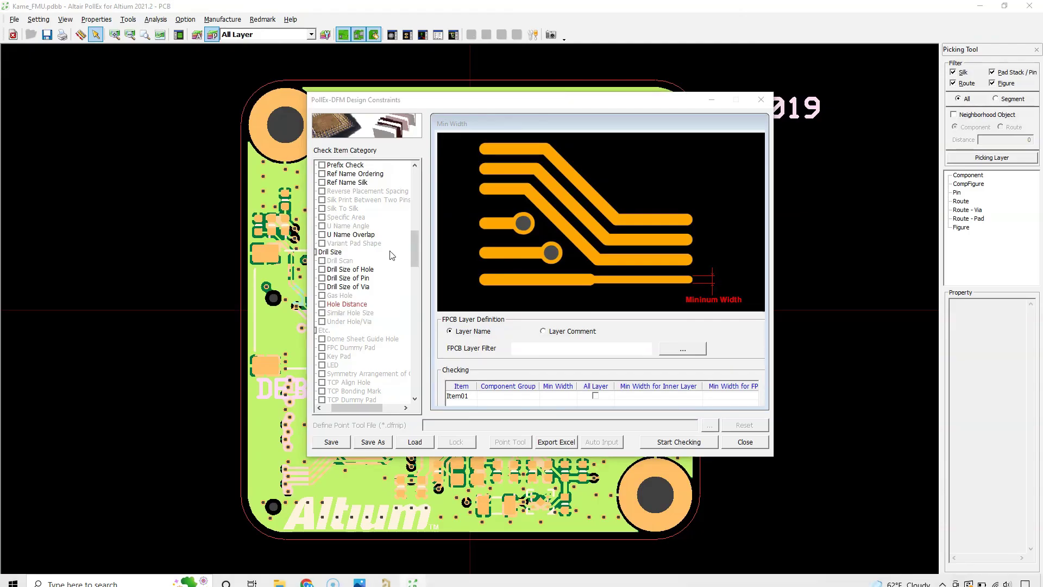
scroll(383, 281, up, 3)
click(357, 174)
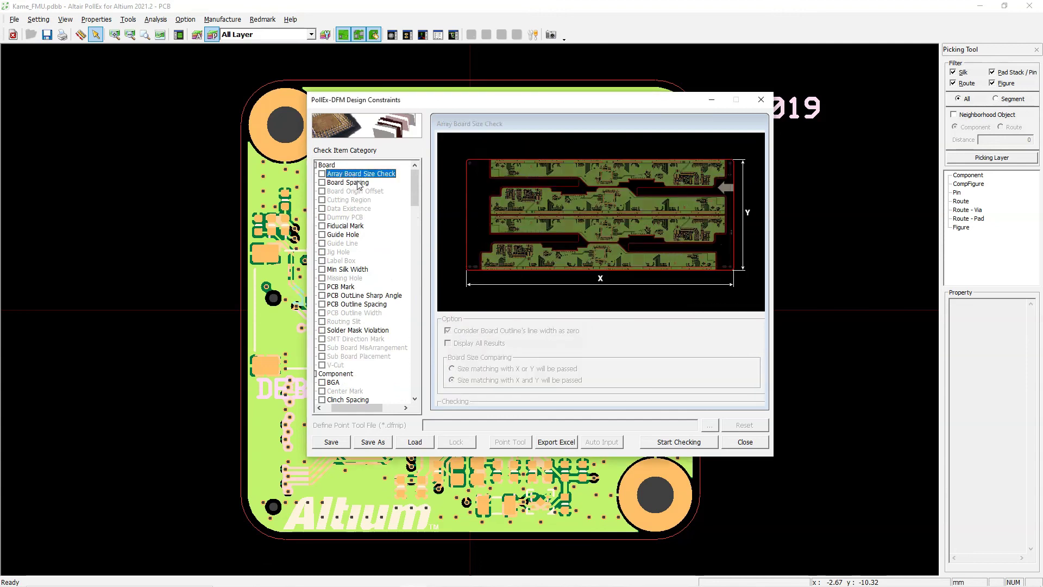
click(355, 182)
click(352, 190)
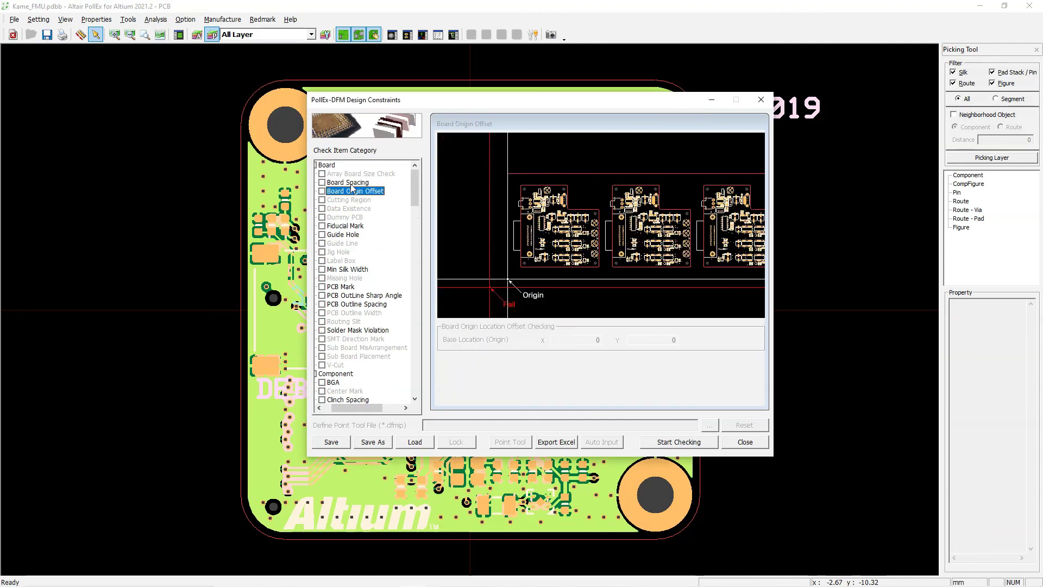
Step through Dummy PCB, Fiducial Mark, Guide Line, Missing Hole and later checks to Clinch and SR Spacing
key(Down)
key(Down)
key(Down)
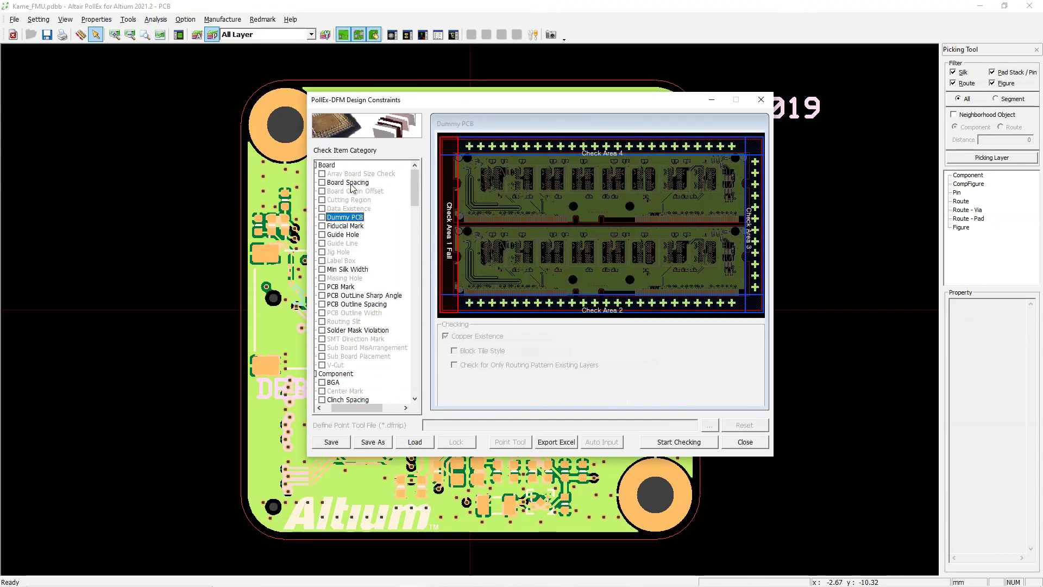
key(Down)
key(Down)
key(Down)
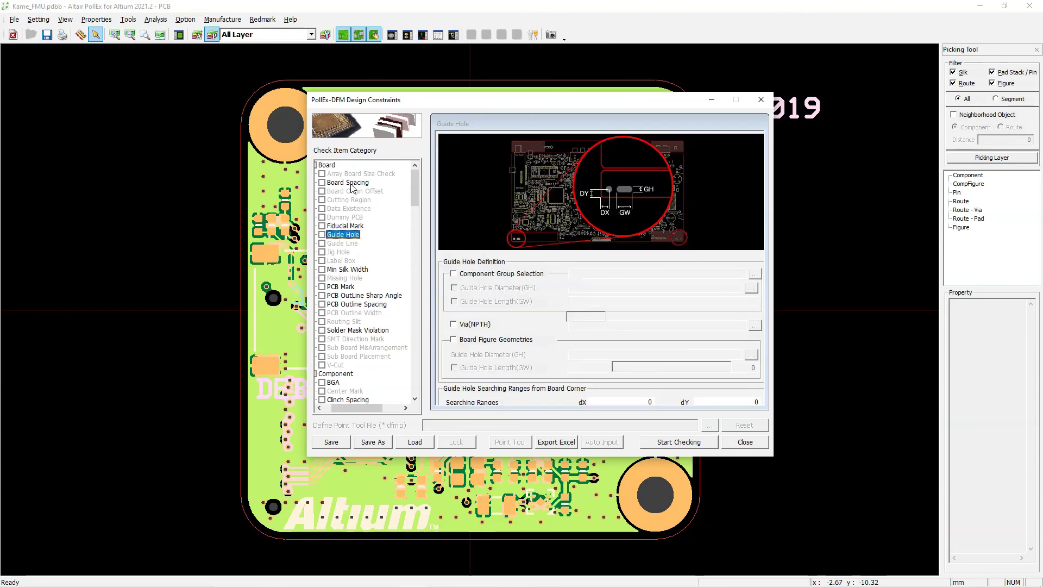
key(Down)
key(Down)
key(Down)
key(Down)
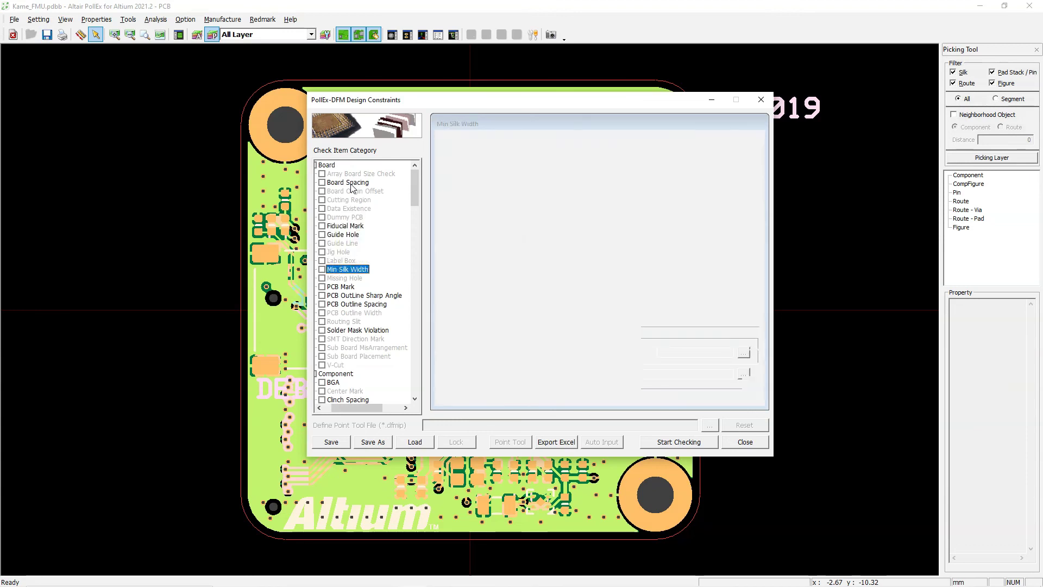
key(Down)
key(Down)
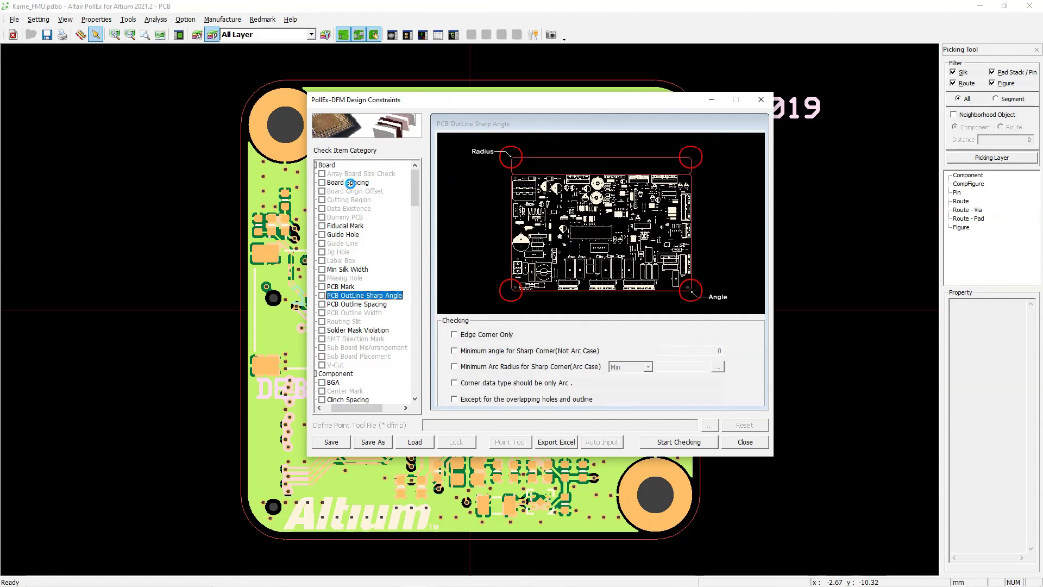
key(Down)
key(Down)
key(Down)
key(Down)
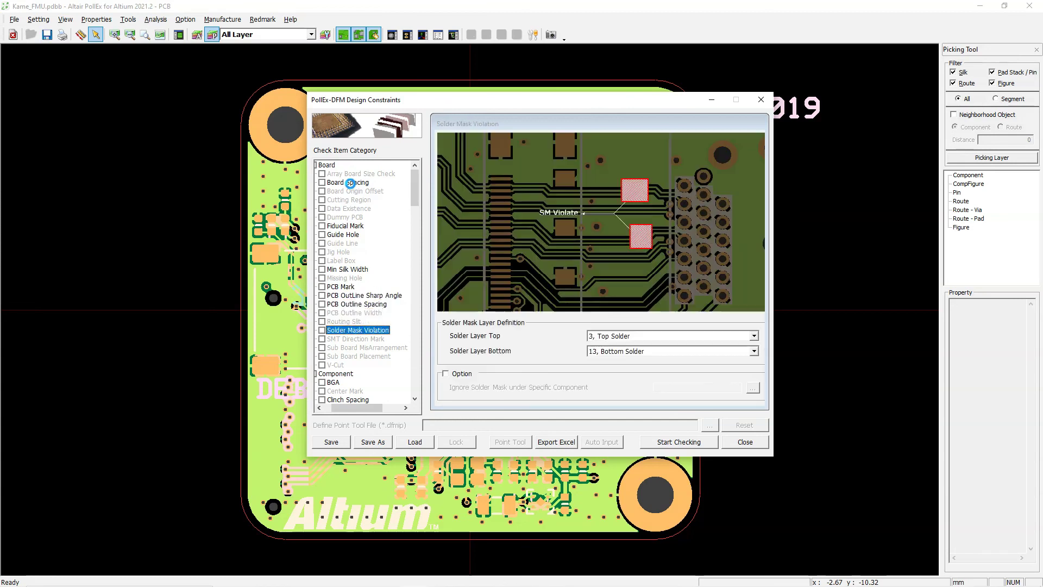
key(Down)
key(Down)
key(Down)
key(Down)
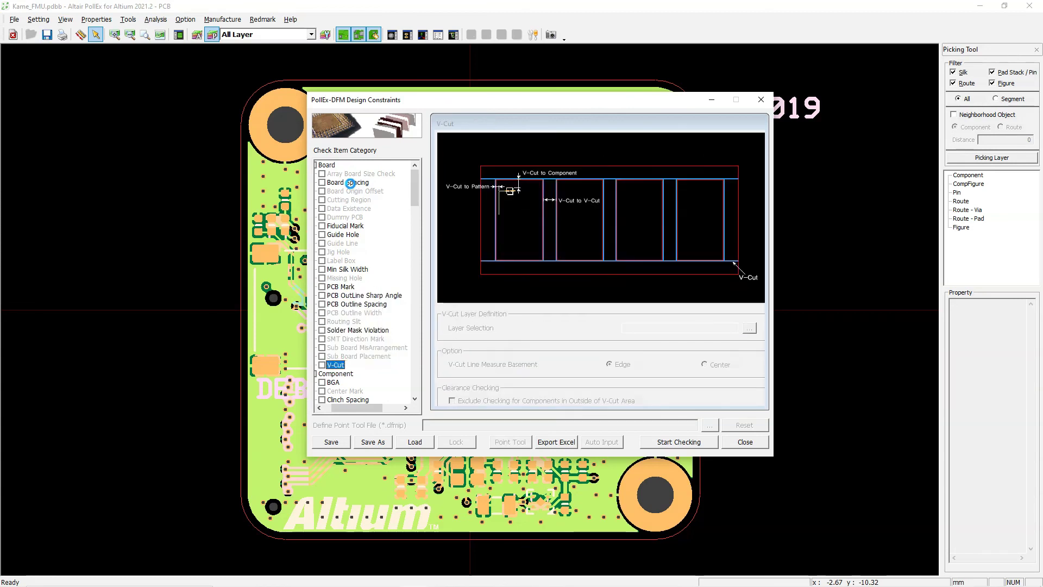
key(Down)
key(Down)
key(Down)
key(Down)
key(Down)
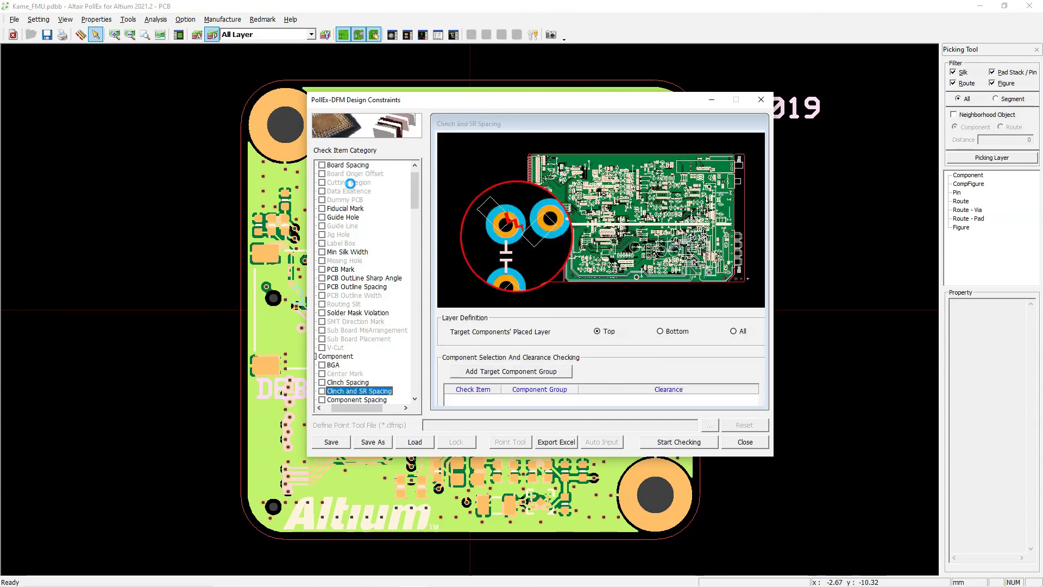
key(Down)
key(Down)
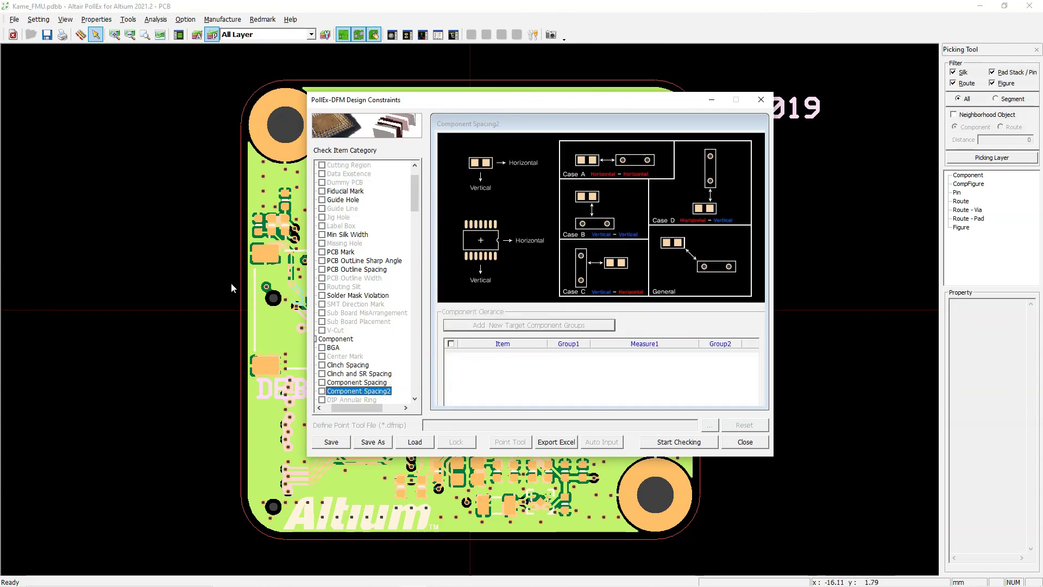